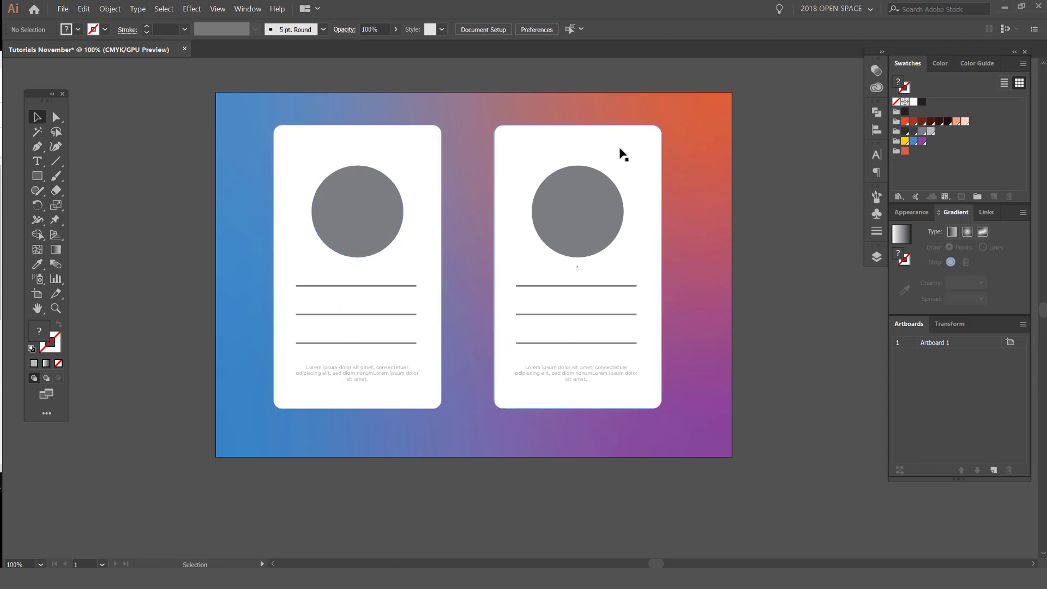
Step: Select the white rounded rectangle of the first card, undoing any accidental move
{"action": "key", "text": "space"}
{"action": "left_click_drag", "start_coordinate": [468, 108], "coordinate": [517, 111]}
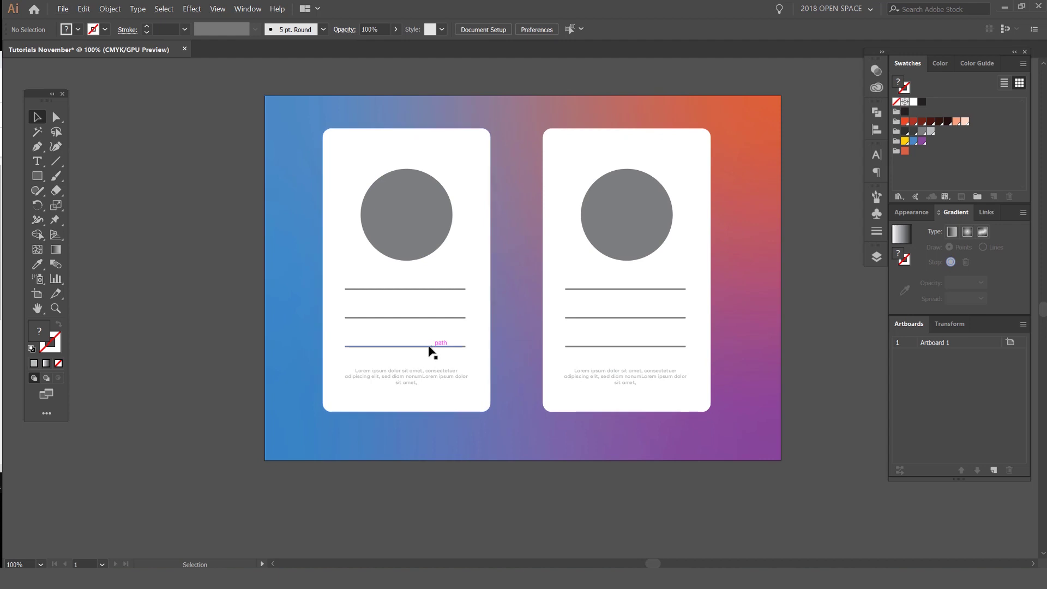
{"action": "scroll", "coordinate": [393, 412], "scroll_direction": "up", "scroll_amount": 1}
{"action": "key", "text": "space"}
{"action": "left_click_drag", "start_coordinate": [509, 239], "coordinate": [474, 287]}
{"action": "left_click", "coordinate": [492, 210]}
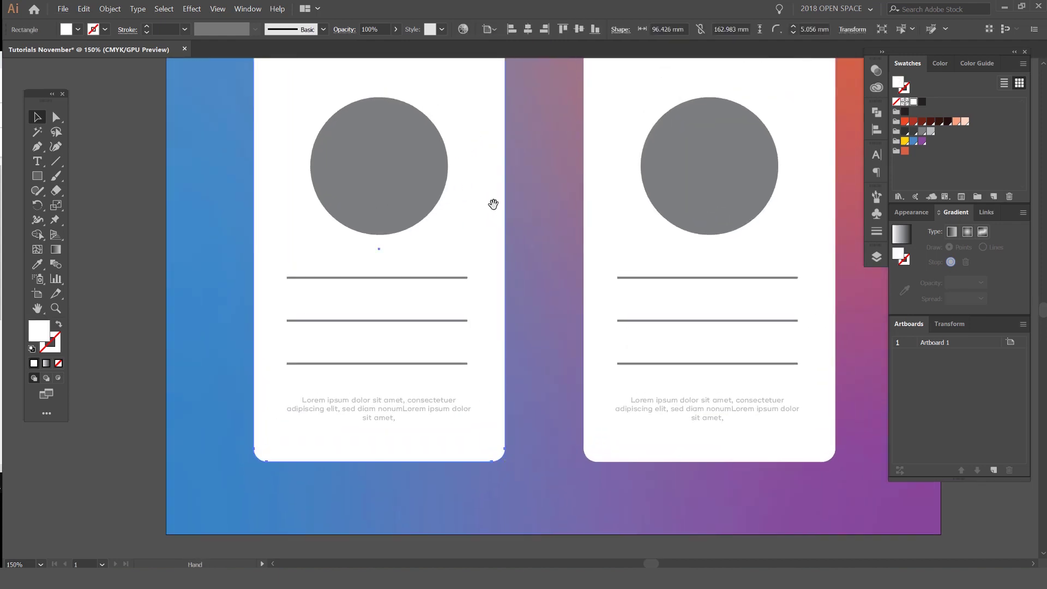
{"action": "scroll", "coordinate": [493, 204], "scroll_direction": "down", "scroll_amount": 1}
{"action": "left_click_drag", "start_coordinate": [493, 135], "coordinate": [371, 127]}
{"action": "key", "text": "ctrl+z"}
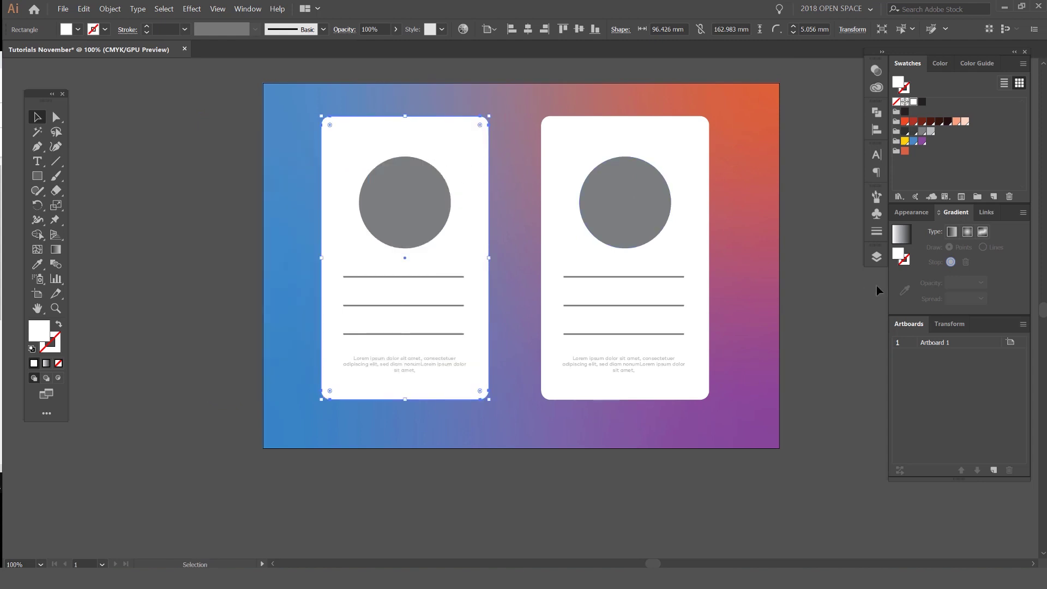
Step: Detach the Appearance panel from its dock and float it over the artboard between the two cards
{"action": "left_click_drag", "start_coordinate": [915, 218], "coordinate": [724, 169]}
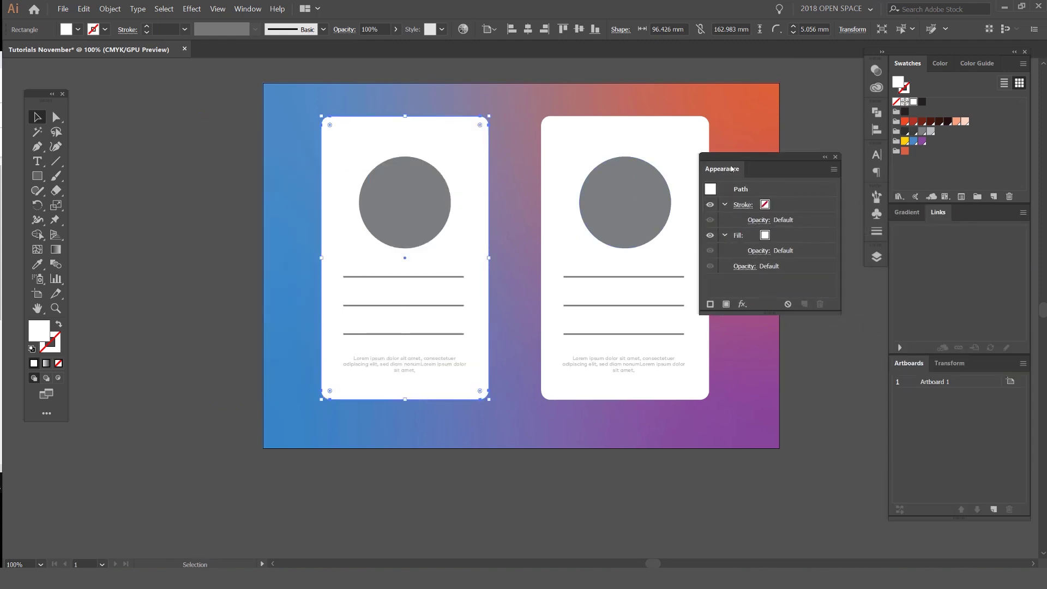
{"action": "left_click", "coordinate": [248, 8]}
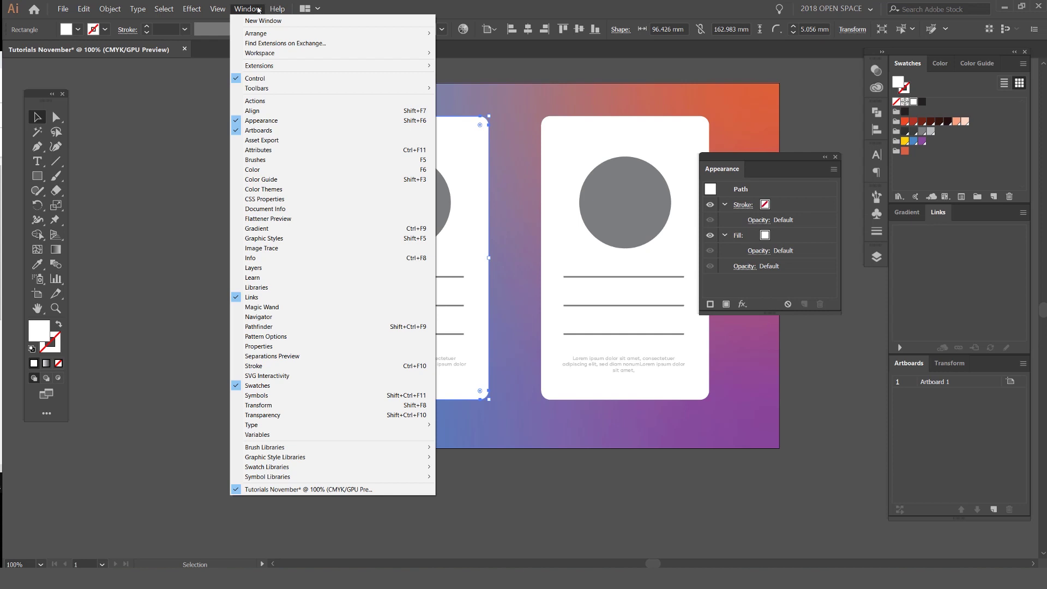
{"action": "left_click", "coordinate": [740, 162]}
{"action": "mouse_move", "coordinate": [732, 163]}
{"action": "left_mouse_down"}
{"action": "mouse_move", "coordinate": [531, 234]}
{"action": "mouse_move", "coordinate": [536, 219]}
{"action": "mouse_move", "coordinate": [590, 225]}
{"action": "left_mouse_up"}
{"action": "key", "text": "ctrl+plus"}
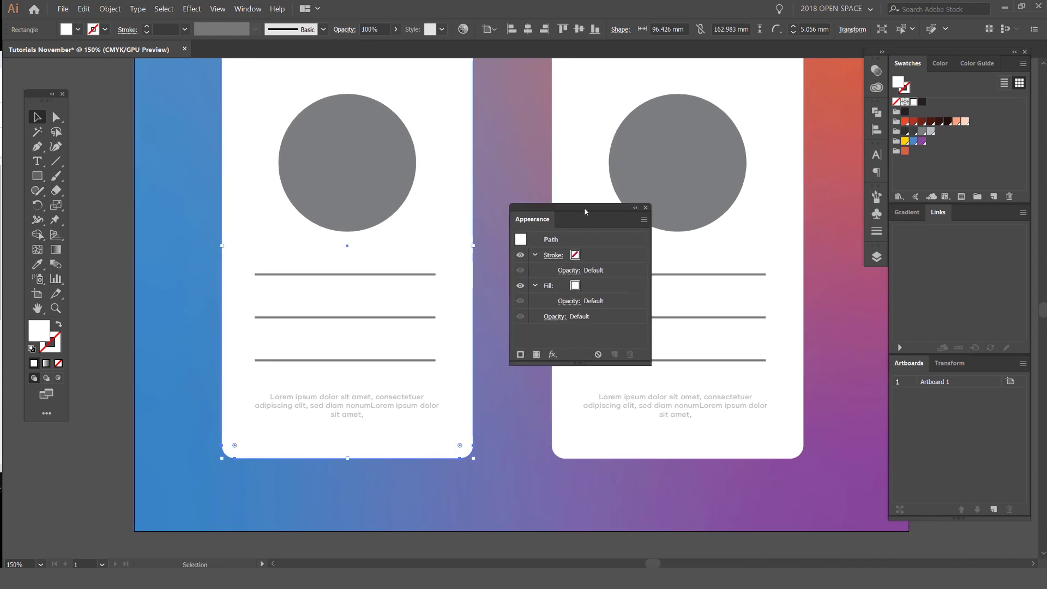
Step: Start a Stylize Drop Shadow effect on the first card and enable its preview
{"action": "left_click", "coordinate": [553, 353]}
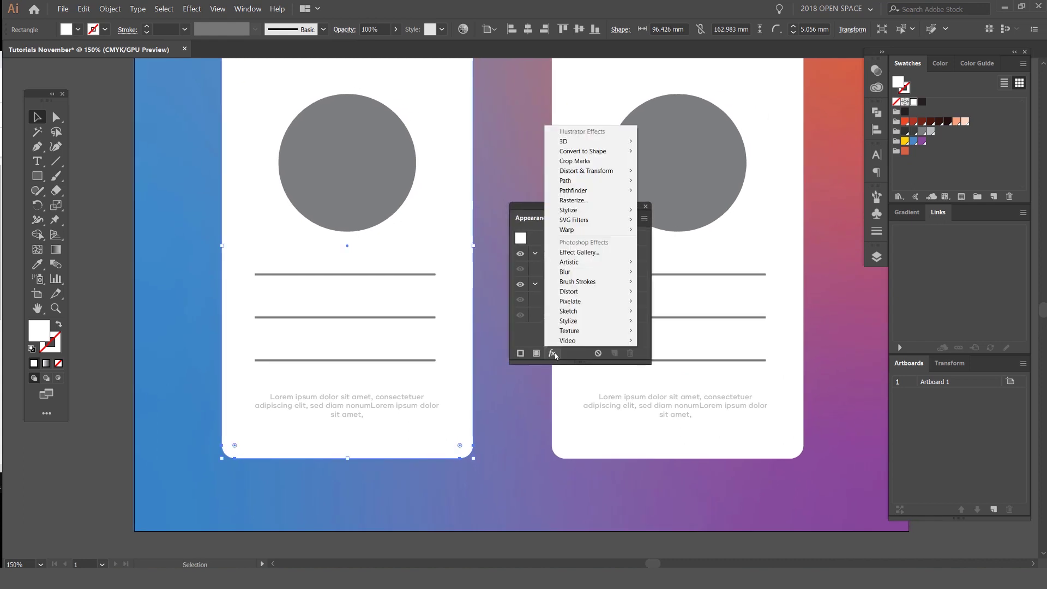
{"action": "mouse_move", "coordinate": [611, 211]}
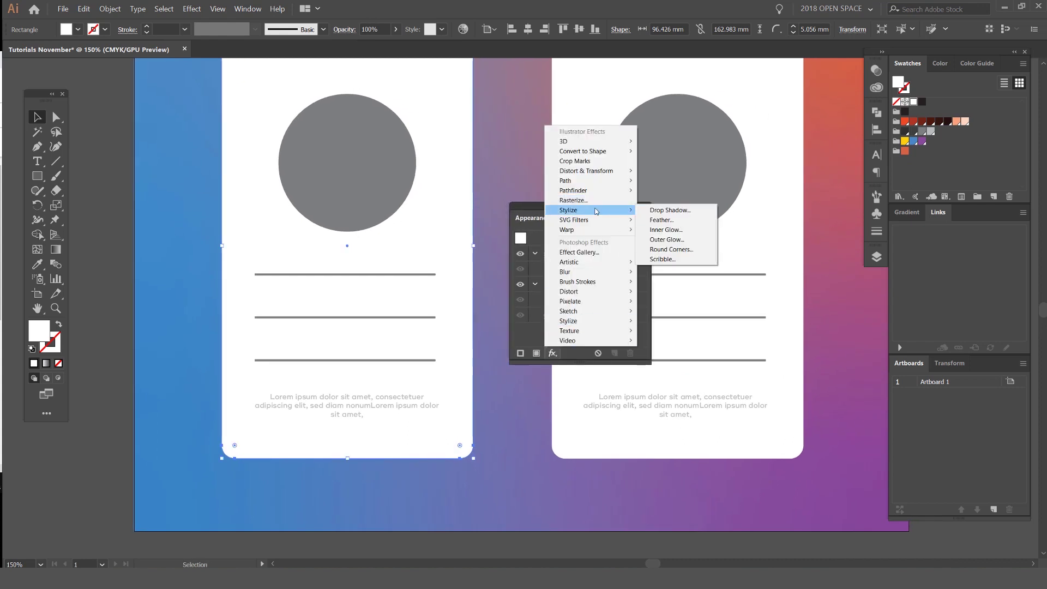
{"action": "left_click", "coordinate": [655, 212]}
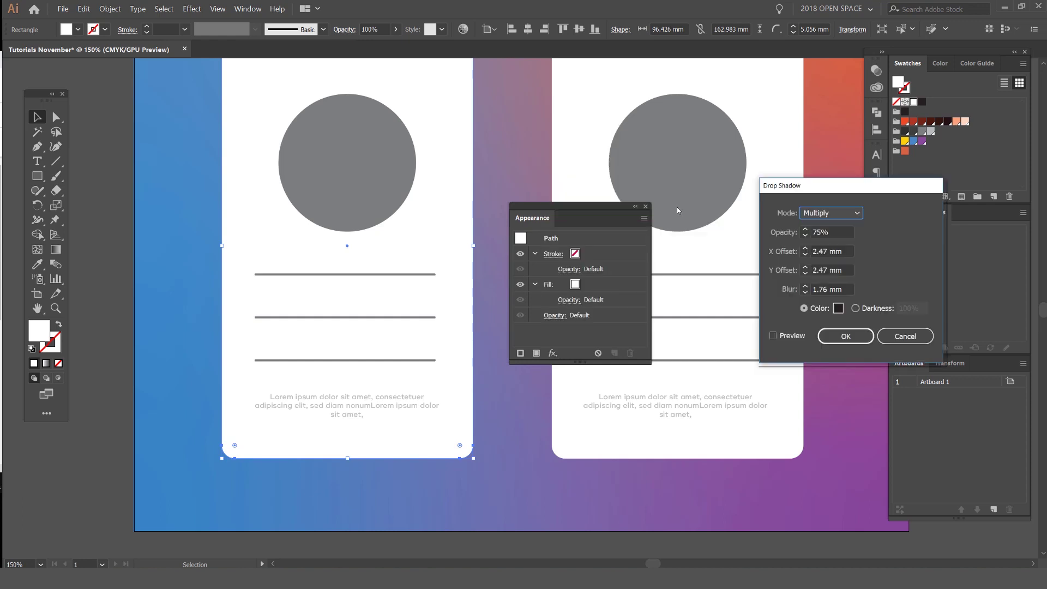
{"action": "left_click_drag", "start_coordinate": [816, 190], "coordinate": [727, 168]}
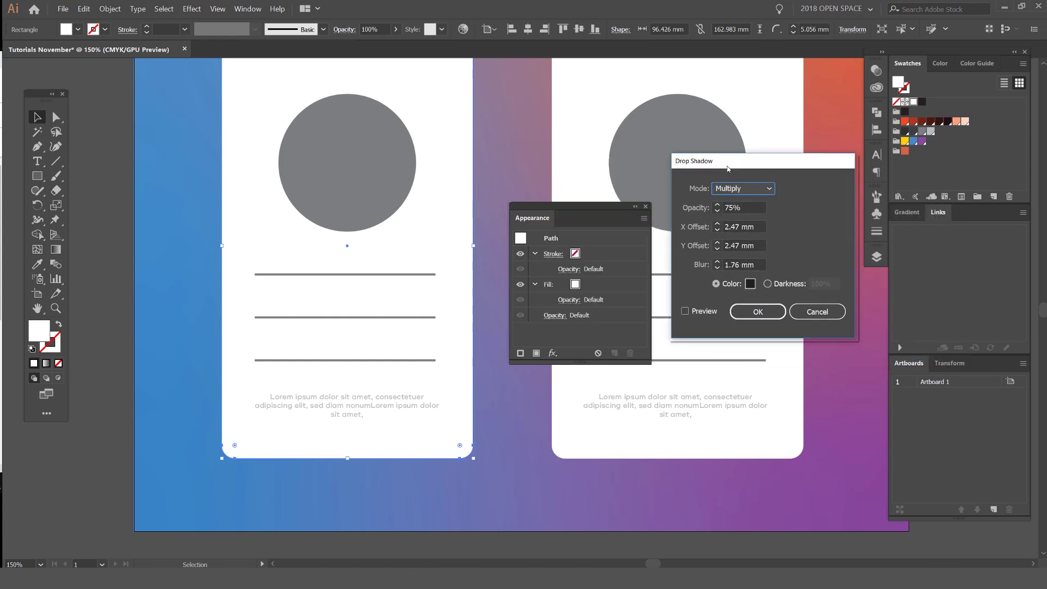
{"action": "left_click", "coordinate": [701, 317]}
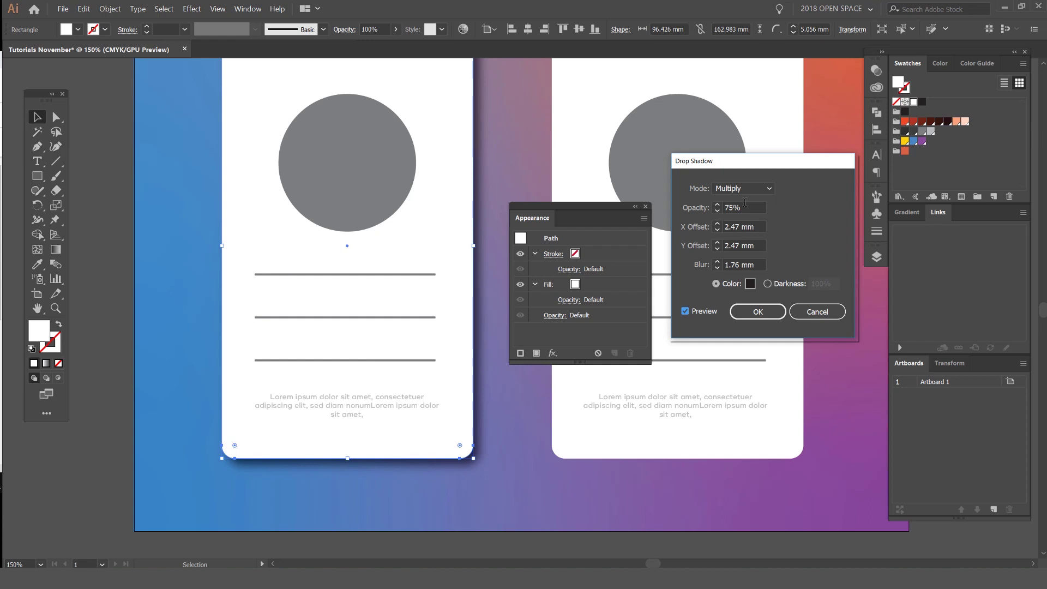
Step: Set the drop shadow's color to the blue swatch R=24 G=144 B=253
{"action": "left_click", "coordinate": [749, 283]}
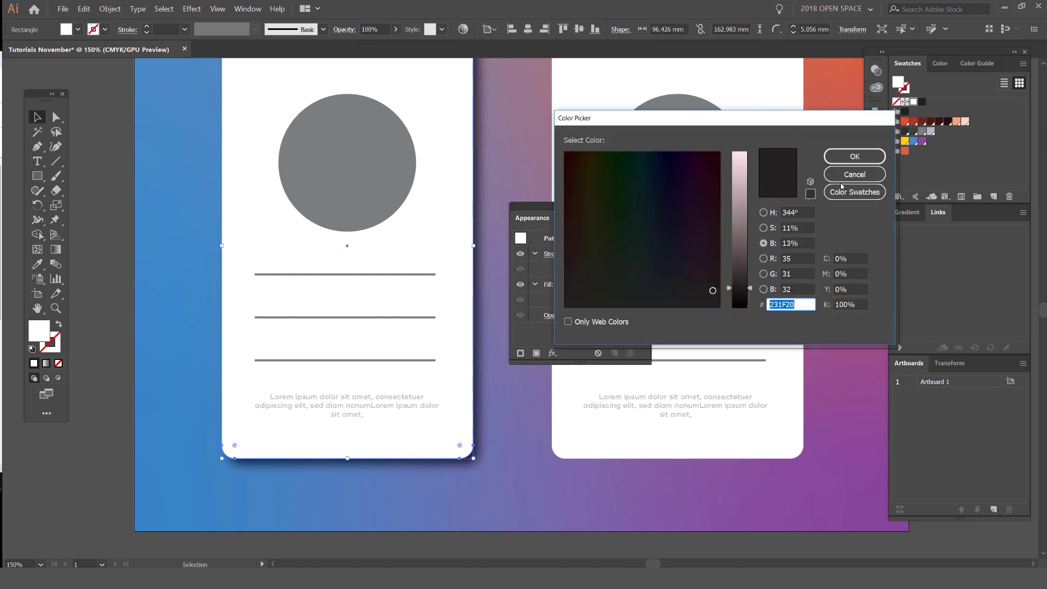
{"action": "left_click", "coordinate": [842, 188]}
{"action": "scroll", "coordinate": [615, 256], "scroll_direction": "down", "scroll_amount": 3}
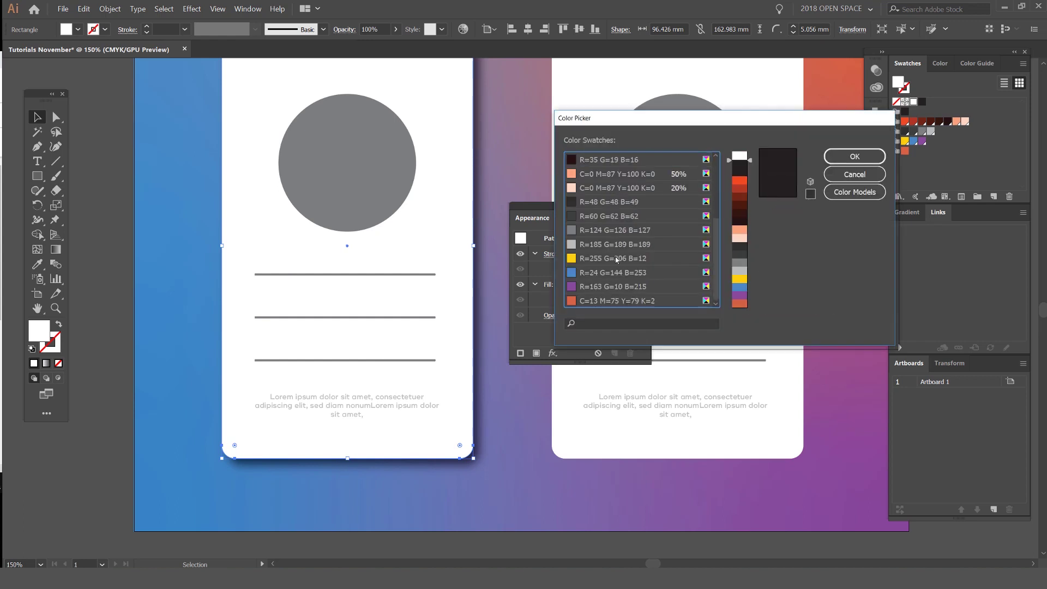
{"action": "left_click", "coordinate": [597, 272]}
{"action": "left_click", "coordinate": [854, 156]}
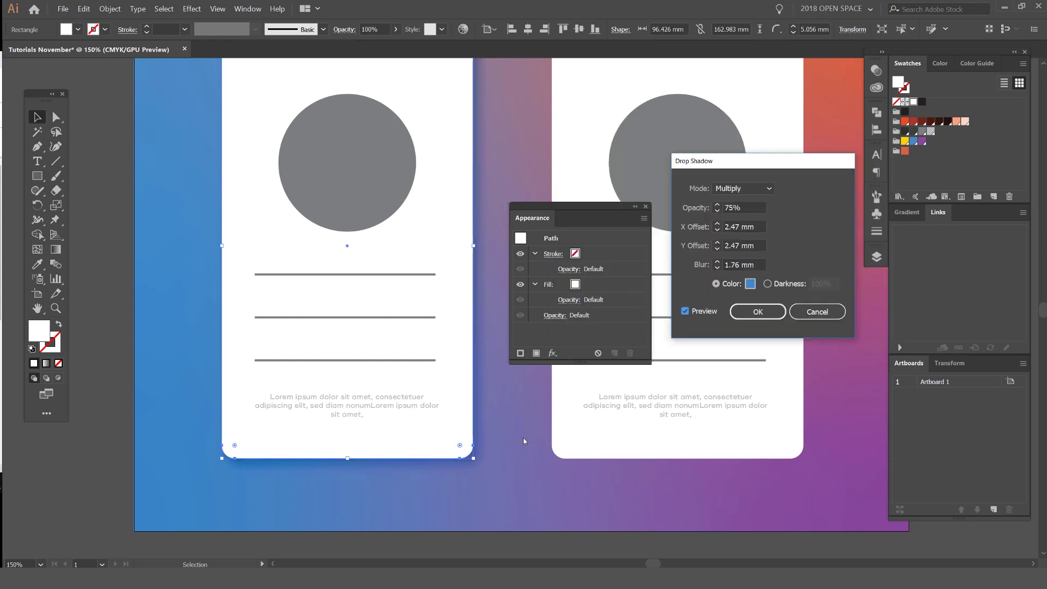
Step: Set the shadow's opacity to 100% and X offset to 0 mm, and apply the effect
{"action": "left_click", "coordinate": [718, 207]}
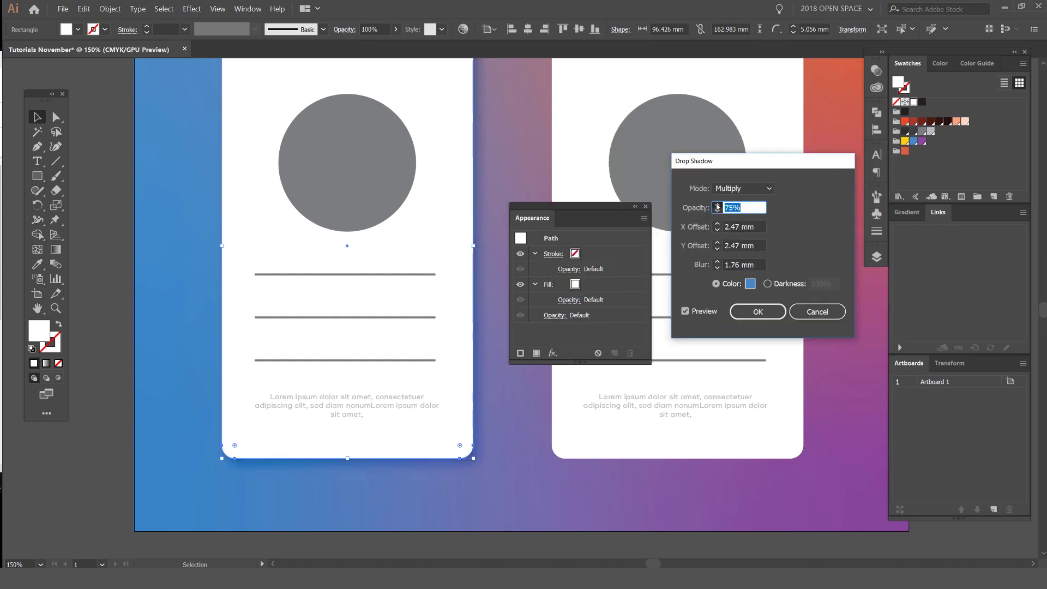
{"action": "left_click", "coordinate": [717, 204]}
{"action": "left_click", "coordinate": [717, 231]}
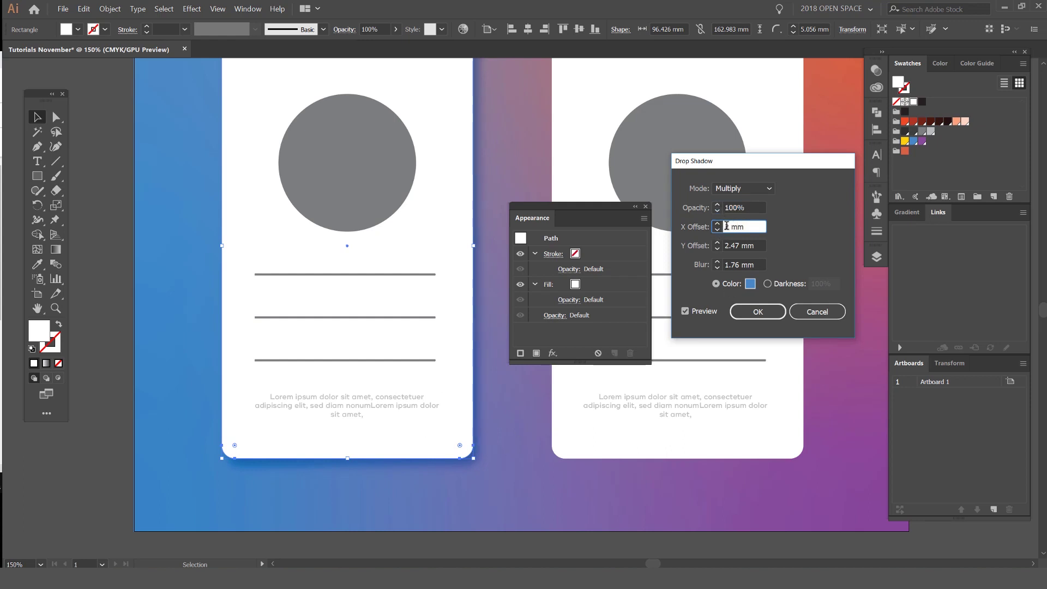
{"action": "type", "text": "0"}
{"action": "left_click", "coordinate": [750, 244]}
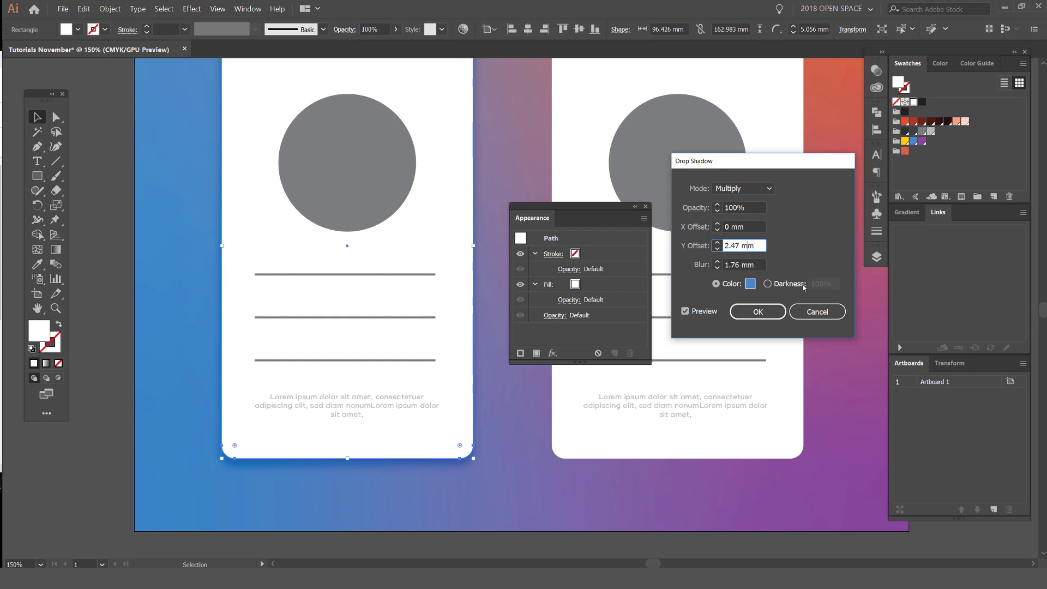
{"action": "left_click", "coordinate": [744, 263]}
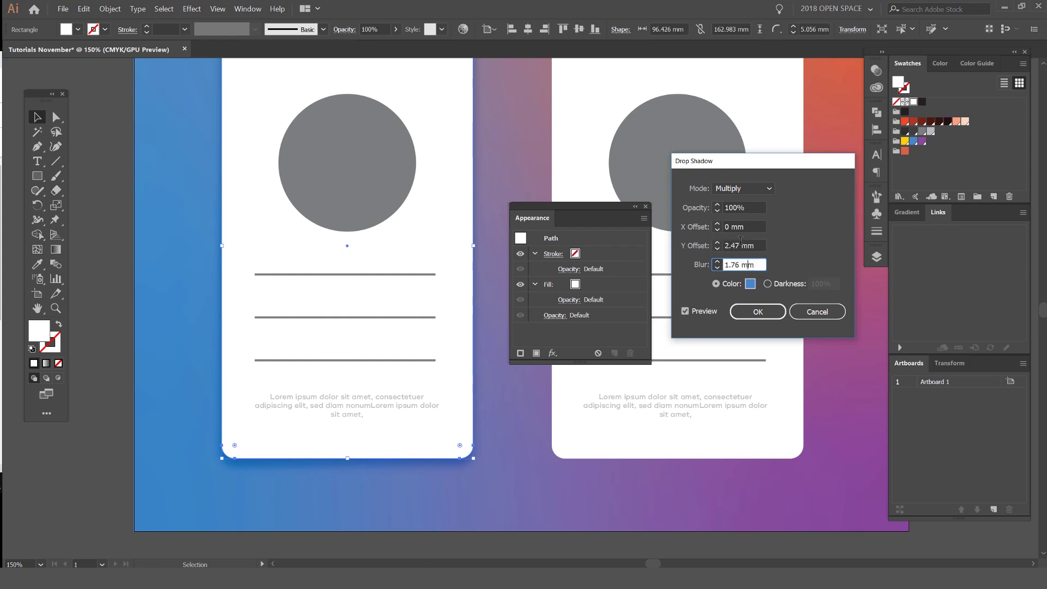
{"action": "double_click", "coordinate": [735, 244]}
{"action": "left_click", "coordinate": [738, 245]}
{"action": "left_click", "coordinate": [757, 311]}
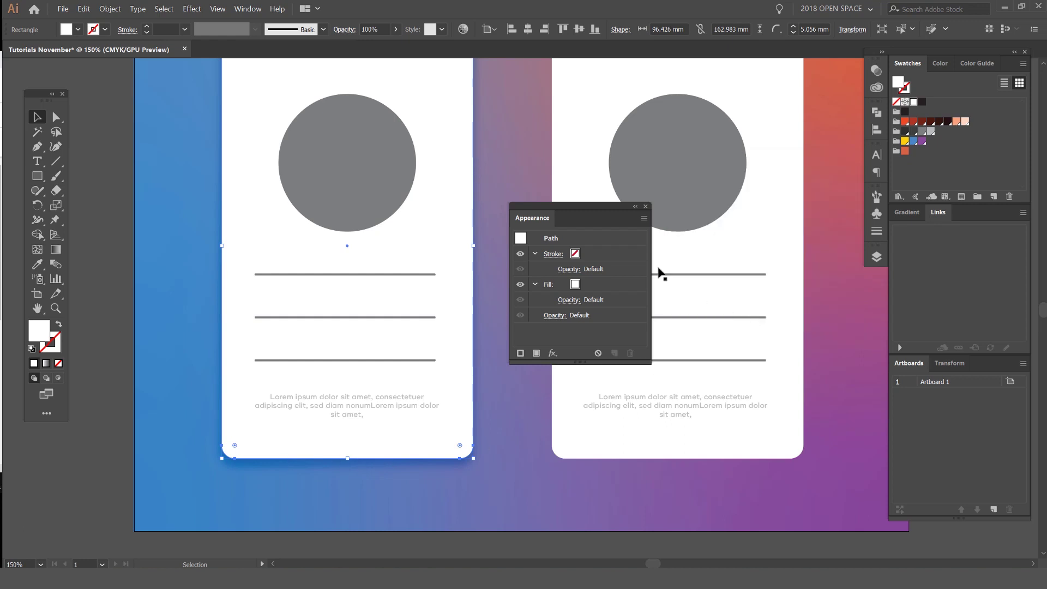
Step: Examine the blue drop shadow along the sides and bottom edge of the first card
{"action": "left_click_drag", "start_coordinate": [596, 206], "coordinate": [780, 186]}
{"action": "scroll", "coordinate": [606, 237], "scroll_direction": "down", "scroll_amount": 1}
{"action": "left_click", "coordinate": [570, 230]}
{"action": "left_click_drag", "start_coordinate": [515, 135], "coordinate": [550, 182]}
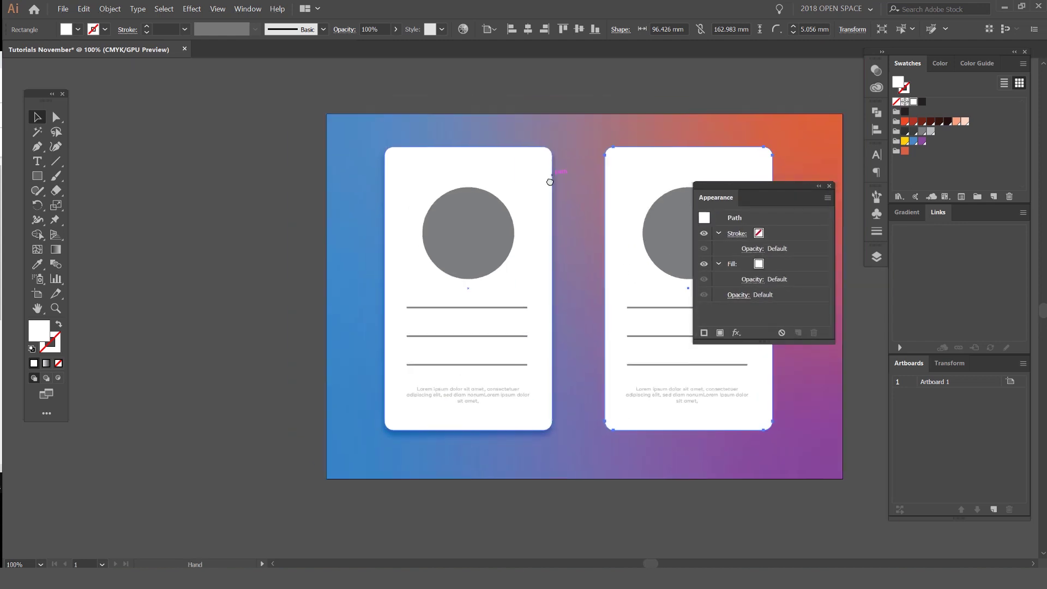
{"action": "scroll", "coordinate": [423, 167], "scroll_direction": "up", "scroll_amount": 6}
{"action": "left_click_drag", "start_coordinate": [284, 245], "coordinate": [425, 236]}
{"action": "scroll", "coordinate": [418, 240], "scroll_direction": "down", "scroll_amount": 5}
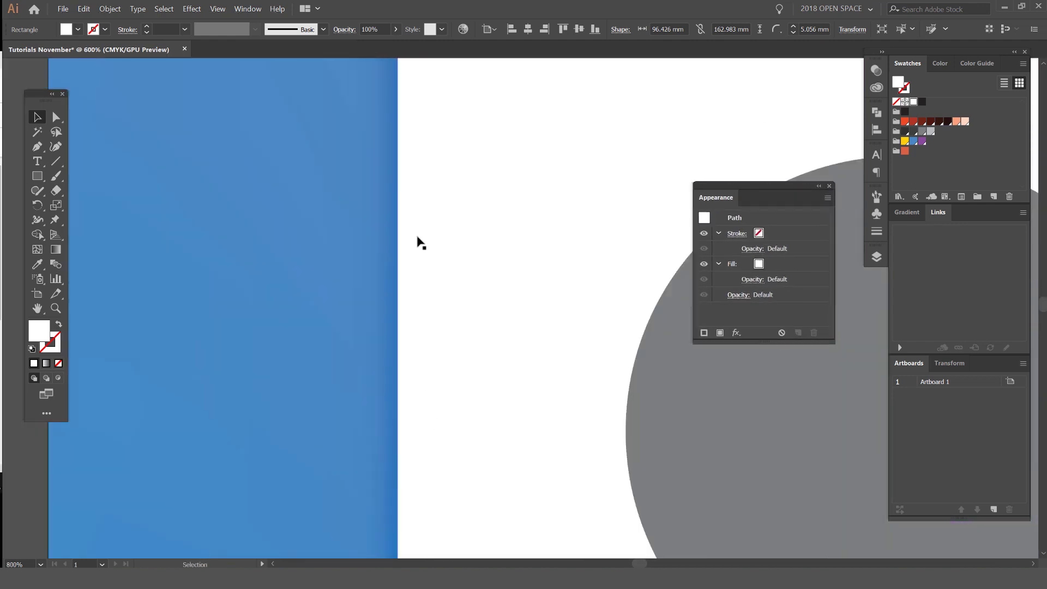
{"action": "left_click_drag", "start_coordinate": [544, 351], "coordinate": [509, 168]}
{"action": "left_click", "coordinate": [426, 453]}
{"action": "scroll", "coordinate": [329, 357], "scroll_direction": "up", "scroll_amount": 2}
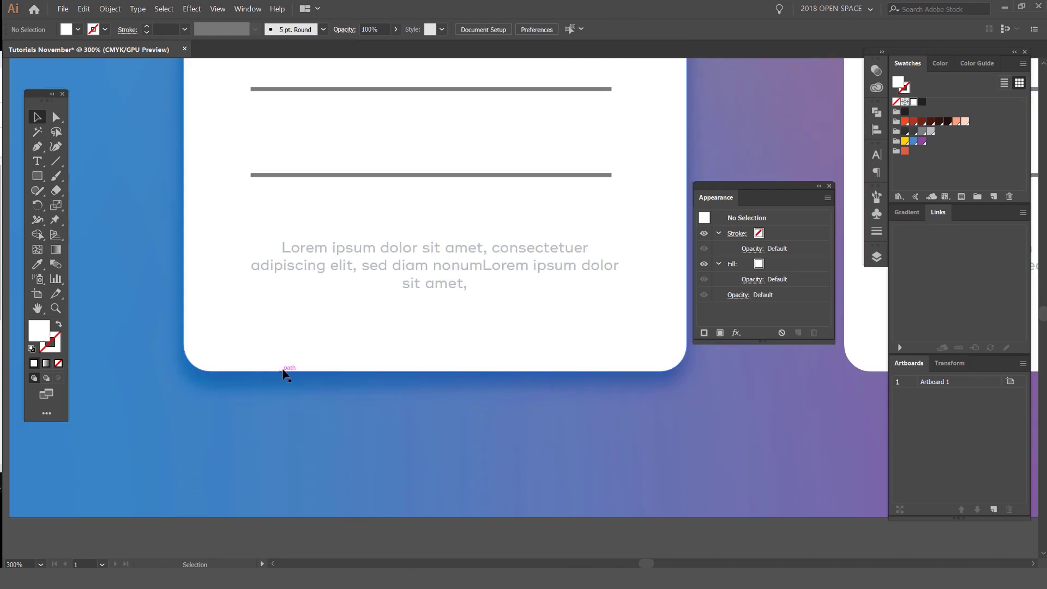
{"action": "scroll", "coordinate": [458, 372], "scroll_direction": "down", "scroll_amount": 2}
{"action": "left_click_drag", "start_coordinate": [458, 372], "coordinate": [255, 374]}
Step: Draw a rectangle about 75 by 9 mm overlapping the bottom edge of the second card
{"action": "left_click_drag", "start_coordinate": [776, 185], "coordinate": [798, 132]}
{"action": "left_click_drag", "start_coordinate": [611, 329], "coordinate": [558, 354]}
{"action": "key", "text": "ctrl+plus"}
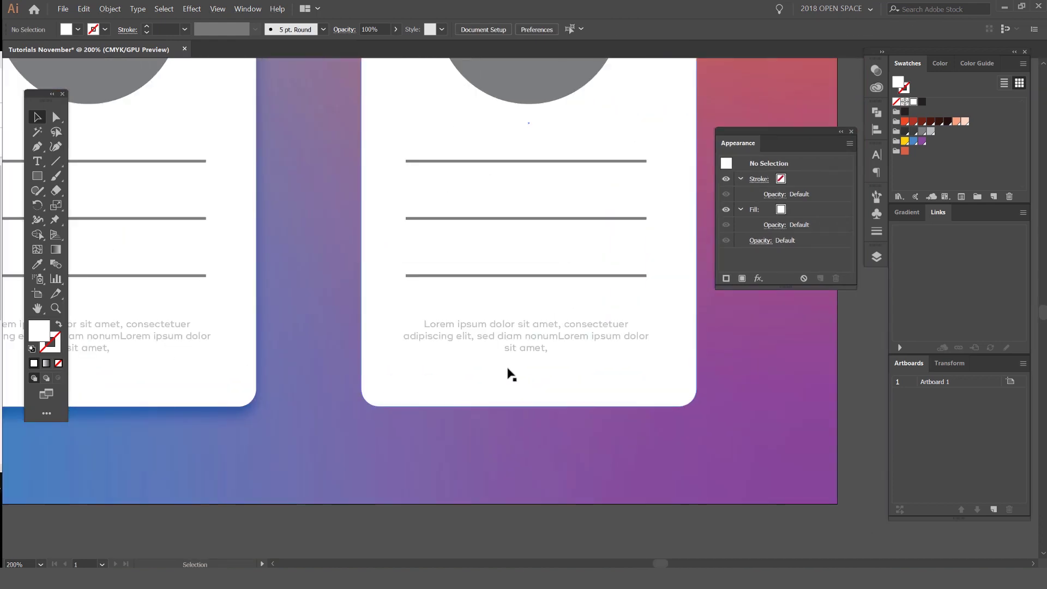
{"action": "key", "text": "m"}
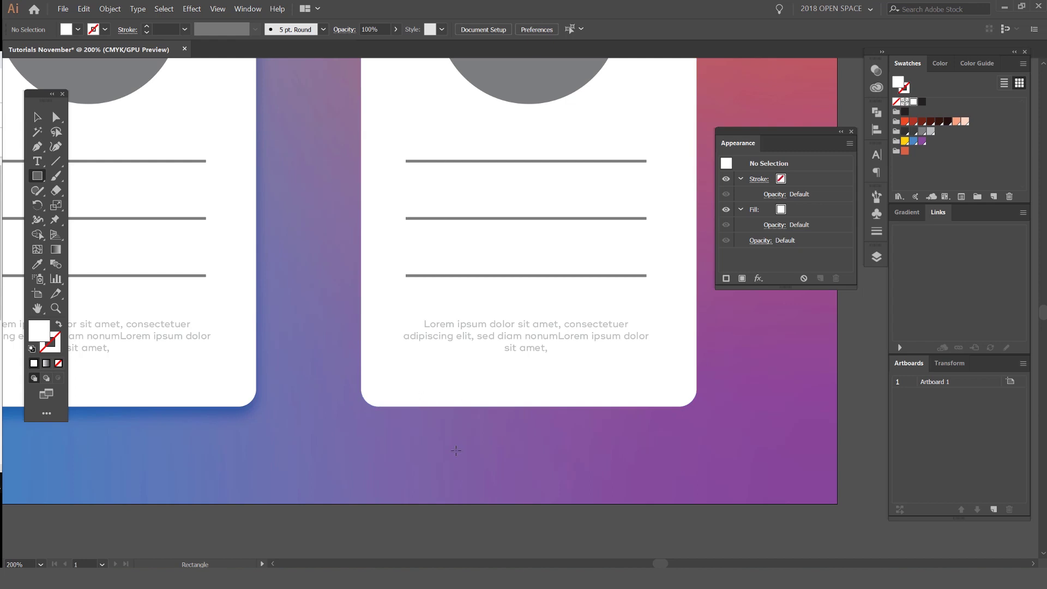
{"action": "left_click_drag", "start_coordinate": [455, 451], "coordinate": [422, 440]}
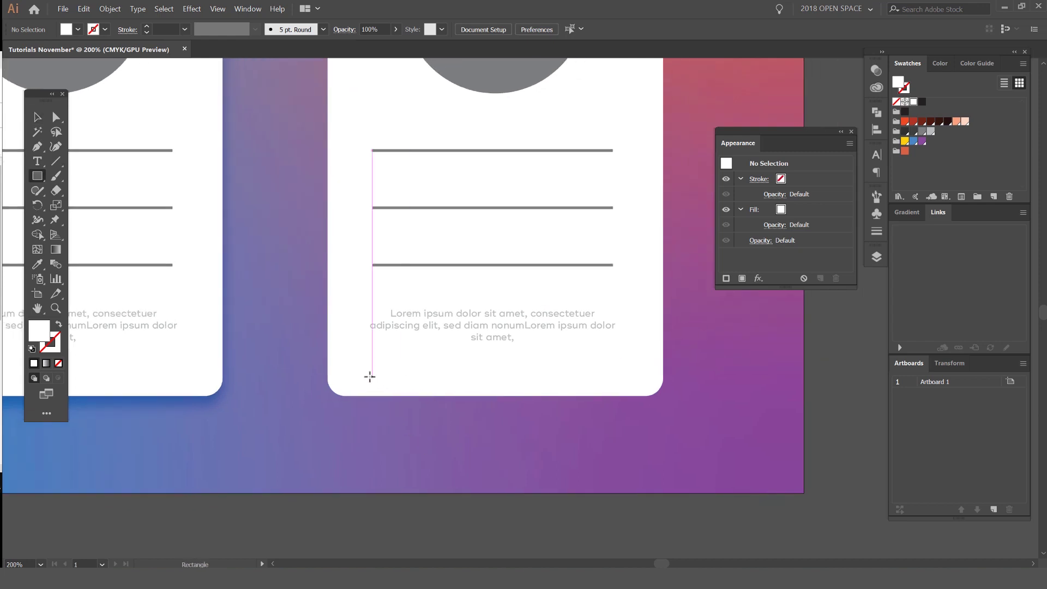
{"action": "left_click_drag", "start_coordinate": [365, 375], "coordinate": [627, 405]}
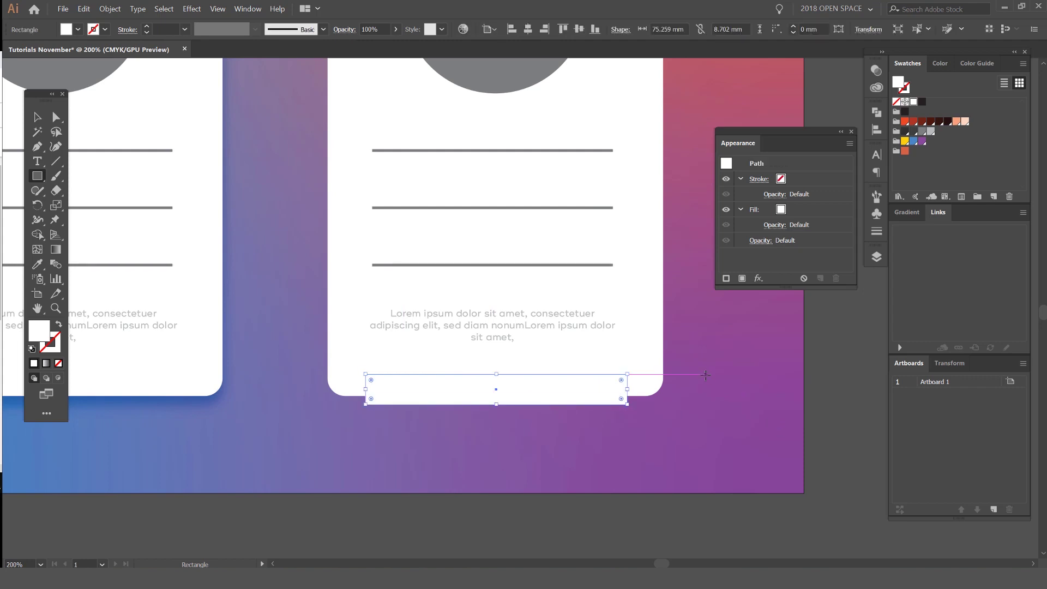
Step: Fill the new rectangle with the purple swatch
{"action": "left_click", "coordinate": [913, 142]}
{"action": "key", "text": "v"}
{"action": "left_click", "coordinate": [922, 142]}
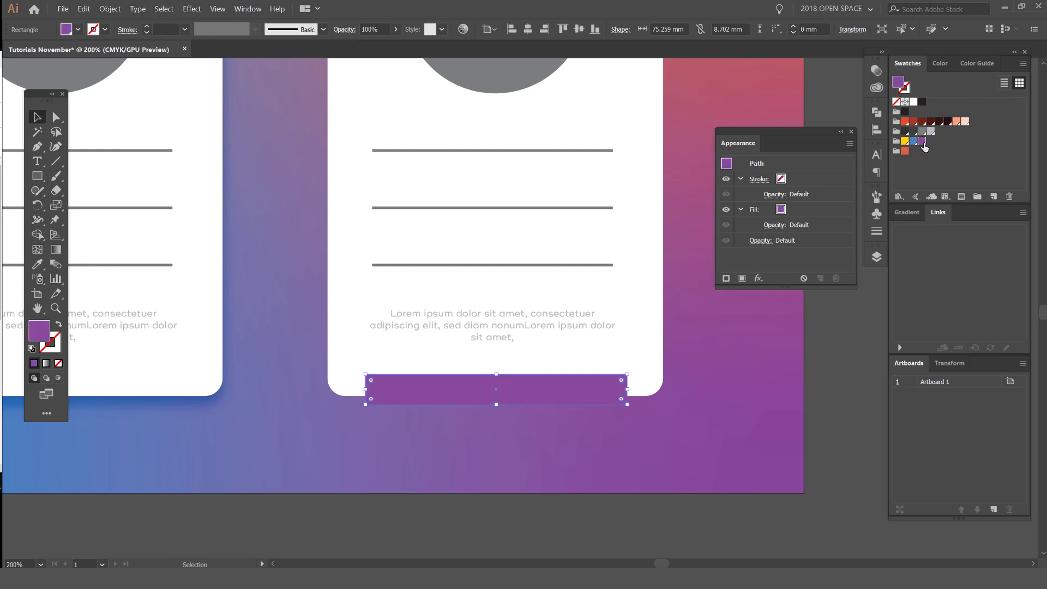
{"action": "key", "text": "a"}
{"action": "key", "text": "v"}
Step: Send the rectangle to the back and bring it forward one level, placing it between the gradient background and the second card
{"action": "left_click", "coordinate": [110, 9]}
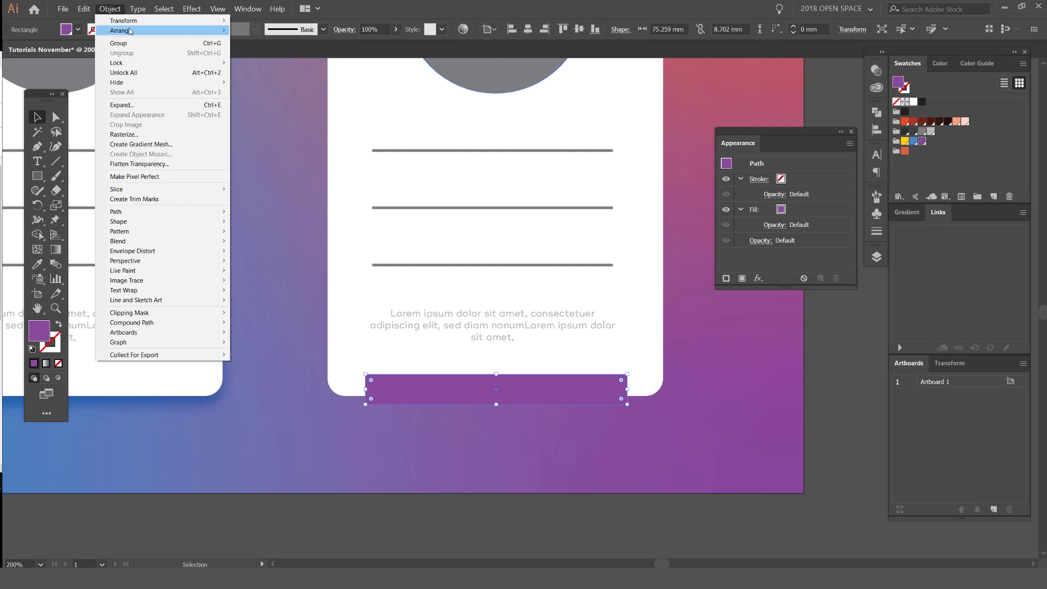
{"action": "mouse_move", "coordinate": [131, 31]}
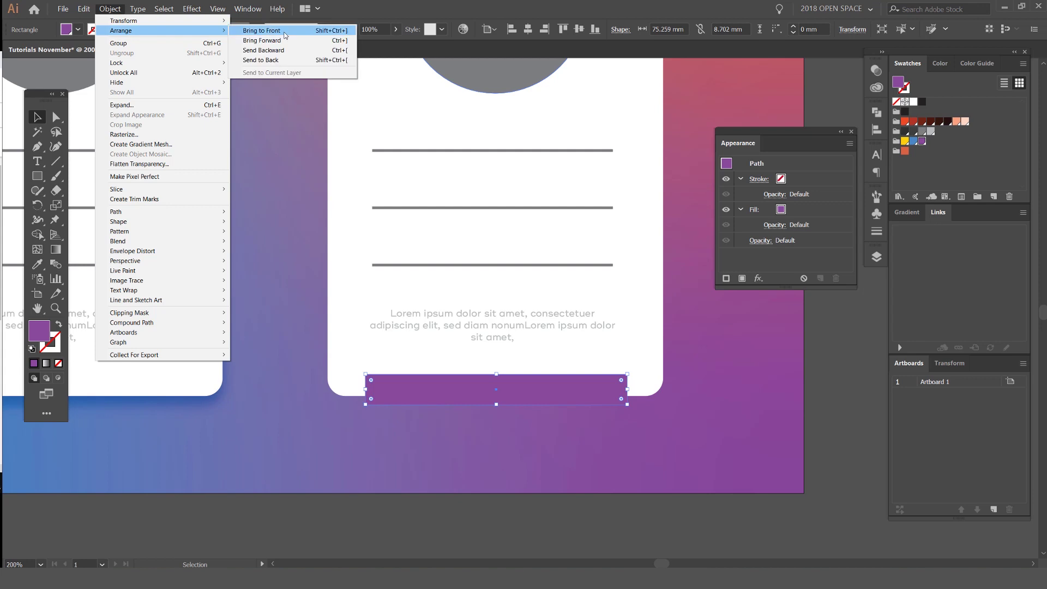
{"action": "left_click", "coordinate": [261, 60]}
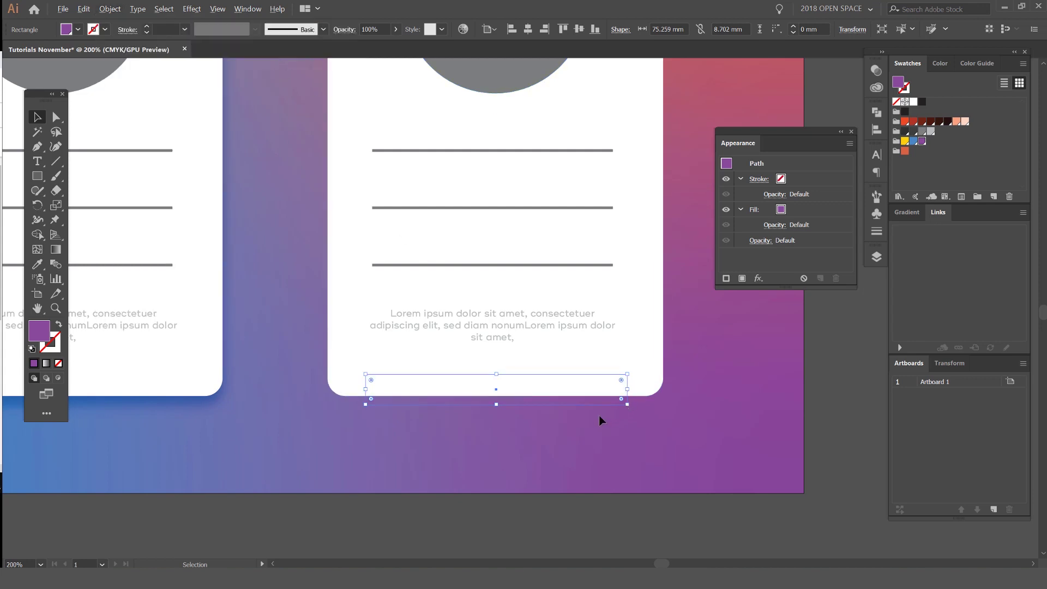
{"action": "scroll", "coordinate": [599, 415], "scroll_direction": "up", "scroll_amount": 1}
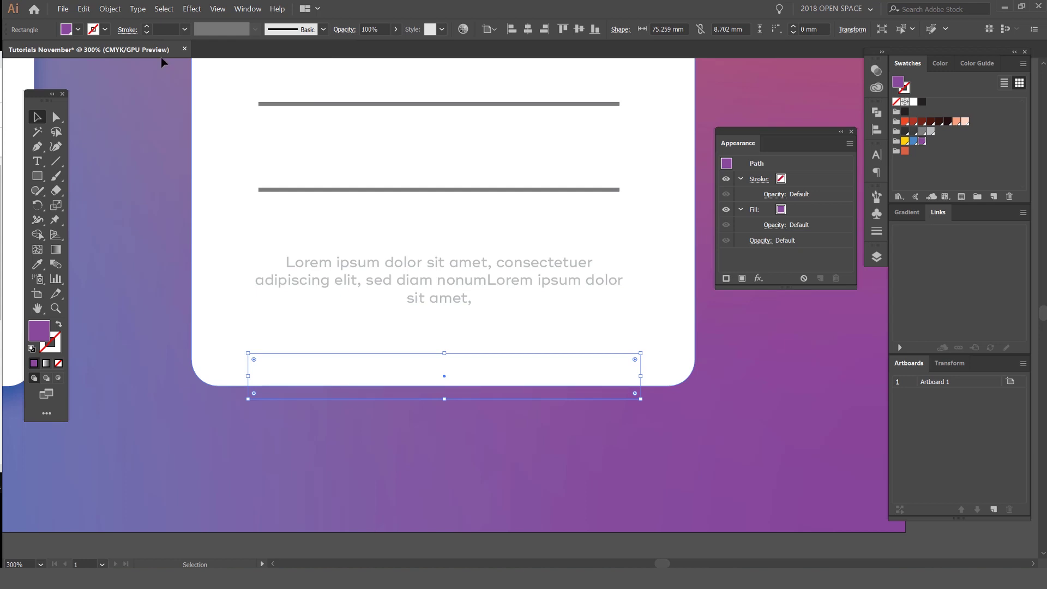
{"action": "left_click", "coordinate": [111, 9]}
{"action": "mouse_move", "coordinate": [131, 31]}
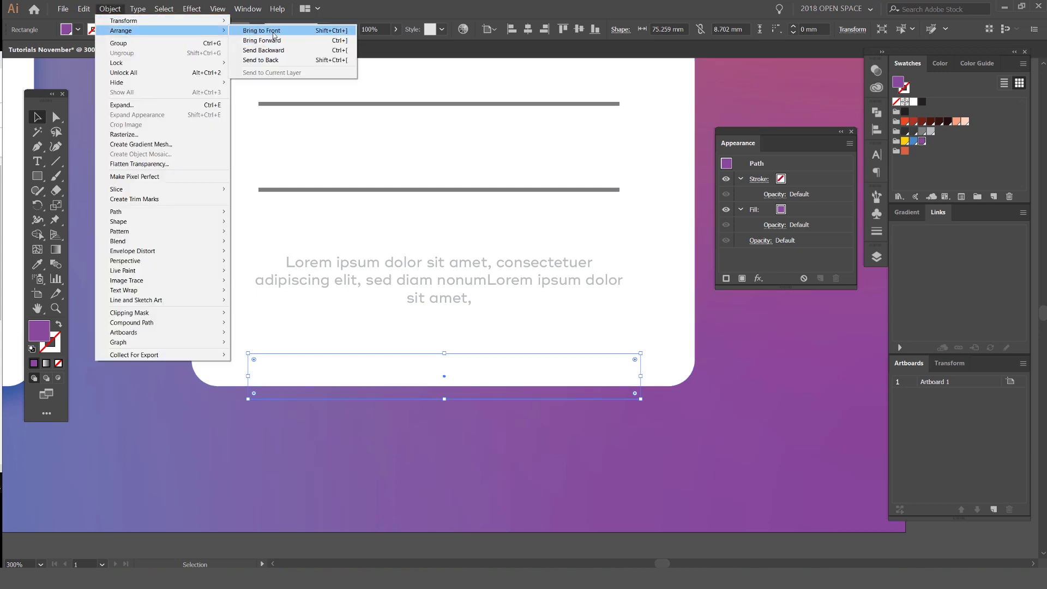
{"action": "left_click", "coordinate": [279, 40]}
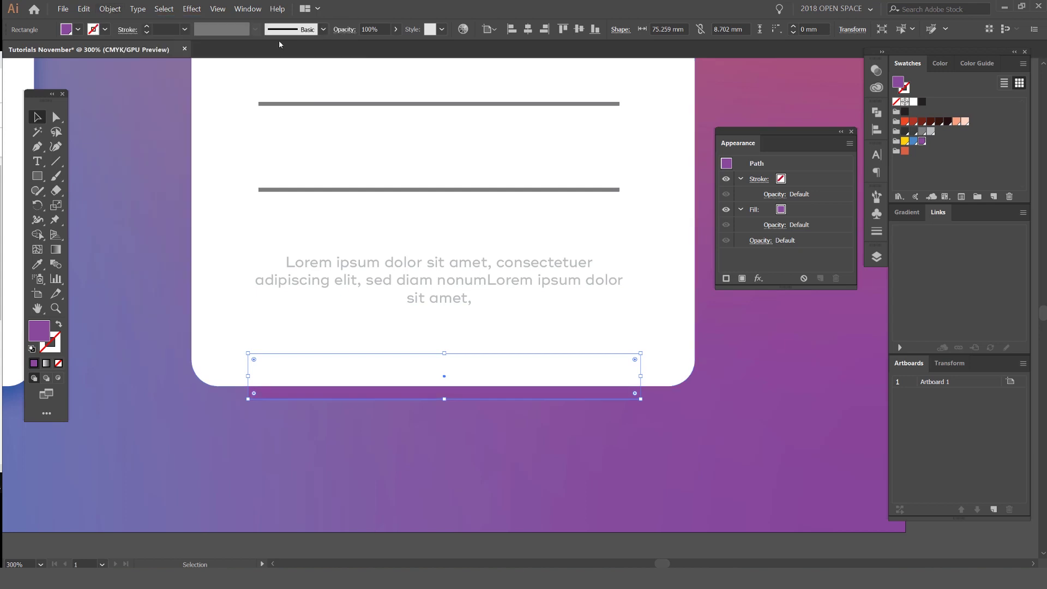
Step: Recolor the rectangle behind the second card dark red and deselect it
{"action": "scroll", "coordinate": [286, 406], "scroll_direction": "up", "scroll_amount": 3}
{"action": "left_click", "coordinate": [921, 121]}
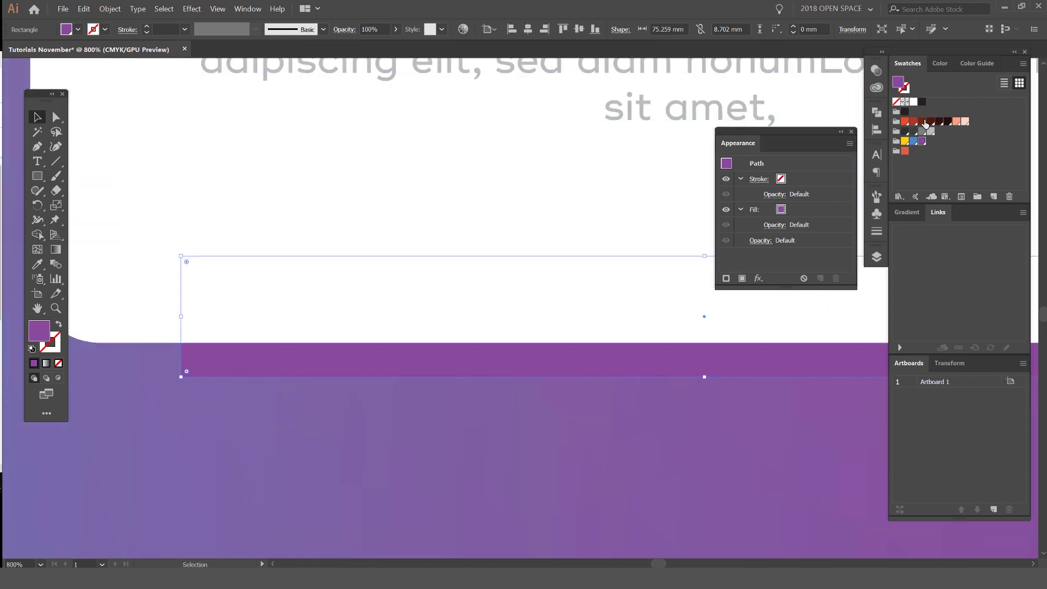
{"action": "scroll", "coordinate": [313, 377], "scroll_direction": "down", "scroll_amount": 6}
{"action": "left_click", "coordinate": [329, 459]}
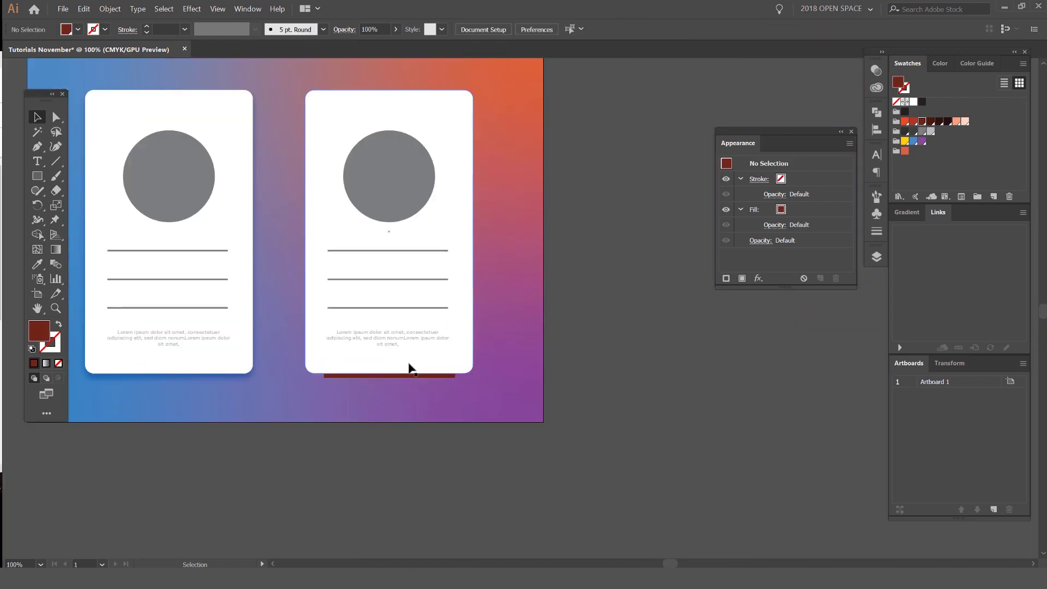
Step: Undo the dark red recoloring of the rectangle behind the second card
{"action": "scroll", "coordinate": [322, 392], "scroll_direction": "up", "scroll_amount": 3}
{"action": "key", "text": "ctrl+z"}
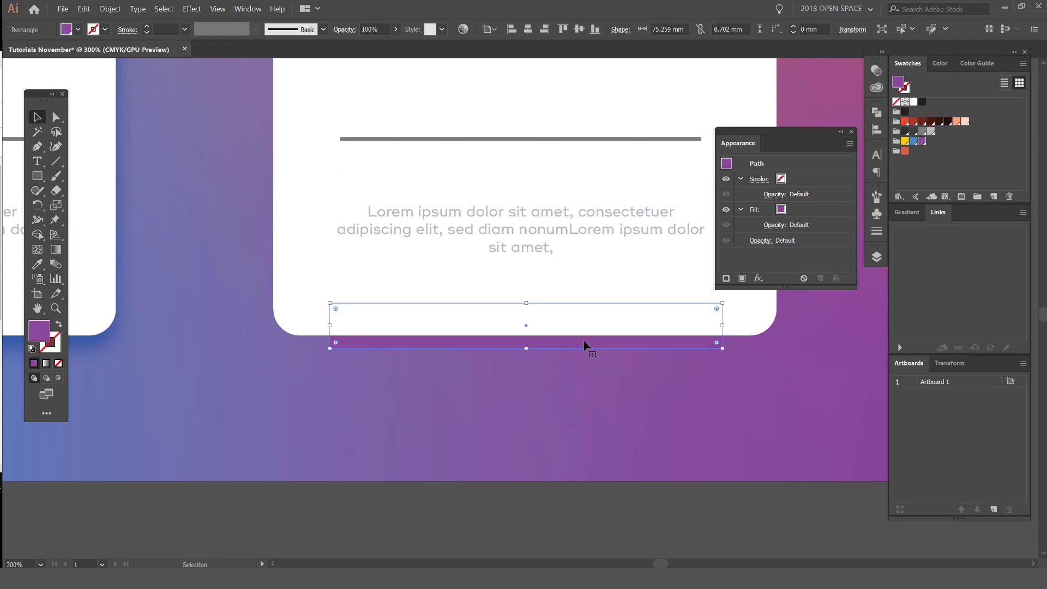
Step: Widen the purple rectangle to about 96 mm so it spans the full width of the second card
{"action": "scroll", "coordinate": [662, 344], "scroll_direction": "up", "scroll_amount": 1}
{"action": "scroll", "coordinate": [670, 341], "scroll_direction": "down", "scroll_amount": 1}
{"action": "left_click_drag", "start_coordinate": [634, 331], "coordinate": [596, 325]}
{"action": "left_click_drag", "start_coordinate": [688, 321], "coordinate": [741, 323]}
{"action": "scroll", "coordinate": [578, 320], "scroll_direction": "down", "scroll_amount": 1}
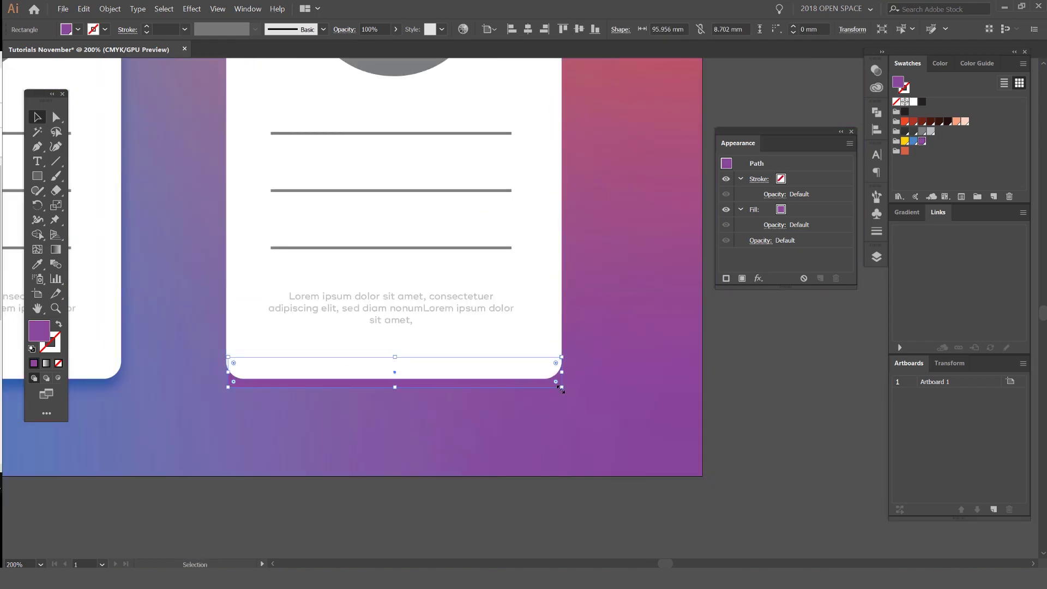
{"action": "scroll", "coordinate": [561, 371], "scroll_direction": "up", "scroll_amount": 2}
{"action": "scroll", "coordinate": [551, 373], "scroll_direction": "down", "scroll_amount": 2}
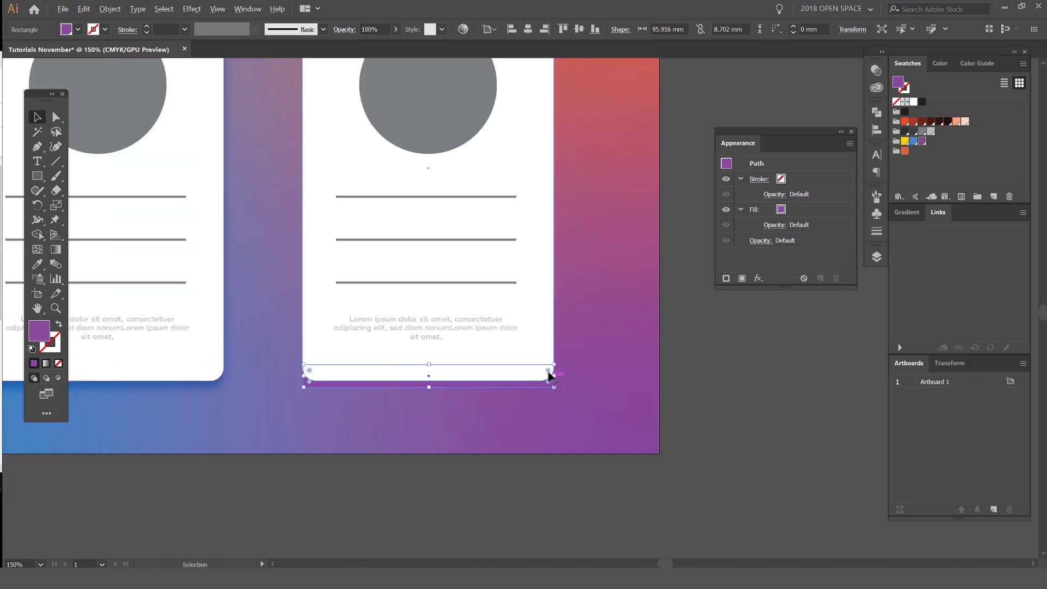
{"action": "scroll", "coordinate": [532, 367], "scroll_direction": "up", "scroll_amount": 2}
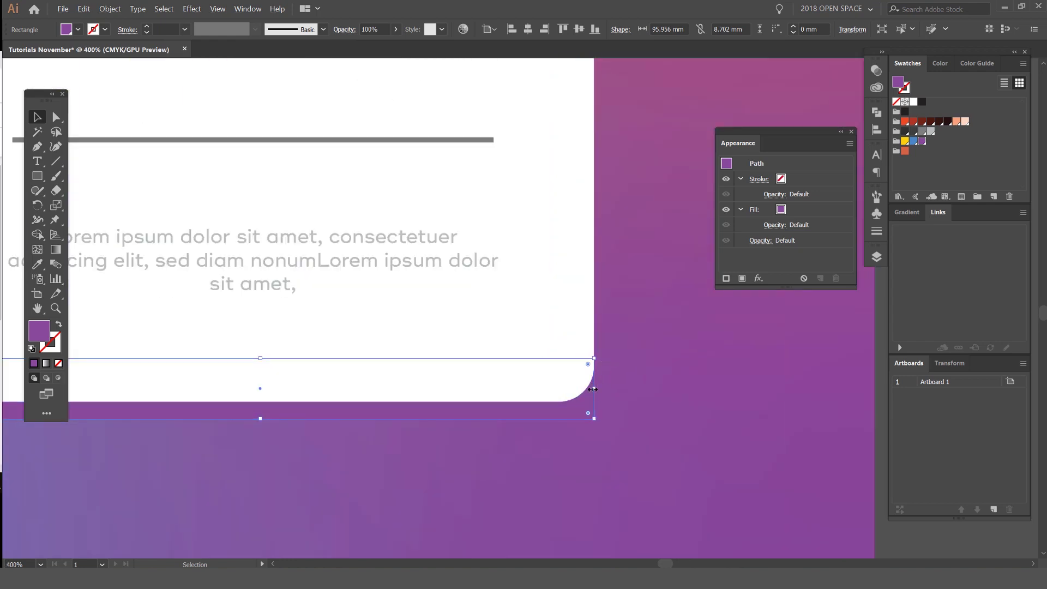
{"action": "scroll", "coordinate": [562, 408], "scroll_direction": "down", "scroll_amount": 2}
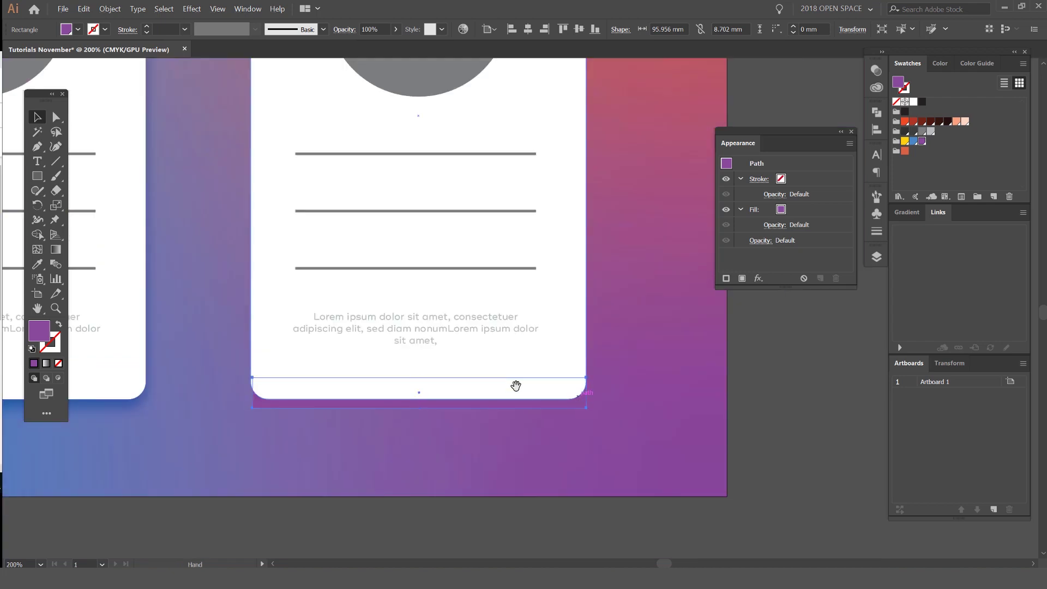
Step: Narrow the purple rectangle evenly on both sides to about 70 mm, keeping it centered under the second card, and deselect it
{"action": "scroll", "coordinate": [656, 401], "scroll_direction": "up", "scroll_amount": 3}
{"action": "left_click_drag", "start_coordinate": [662, 402], "coordinate": [477, 415]}
{"action": "scroll", "coordinate": [545, 402], "scroll_direction": "down", "scroll_amount": 2}
{"action": "scroll", "coordinate": [543, 401], "scroll_direction": "up", "scroll_amount": 3}
{"action": "scroll", "coordinate": [433, 419], "scroll_direction": "down", "scroll_amount": 2}
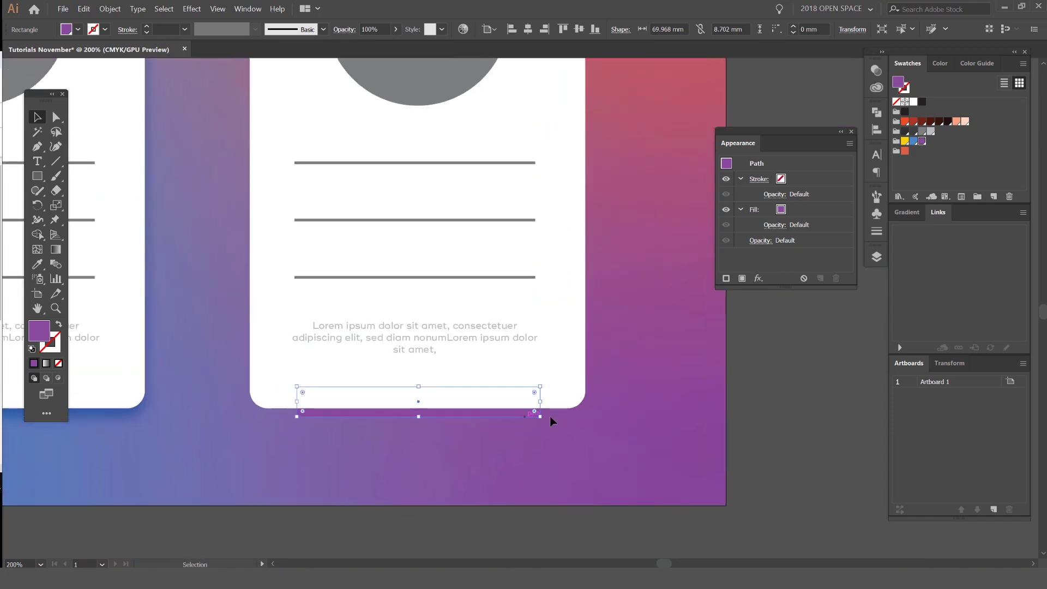
{"action": "left_click", "coordinate": [518, 518]}
Step: Apply a Gaussian Blur to the purple rectangle with the preview on and a slightly increased radius, and deselect it
{"action": "left_click", "coordinate": [439, 414]}
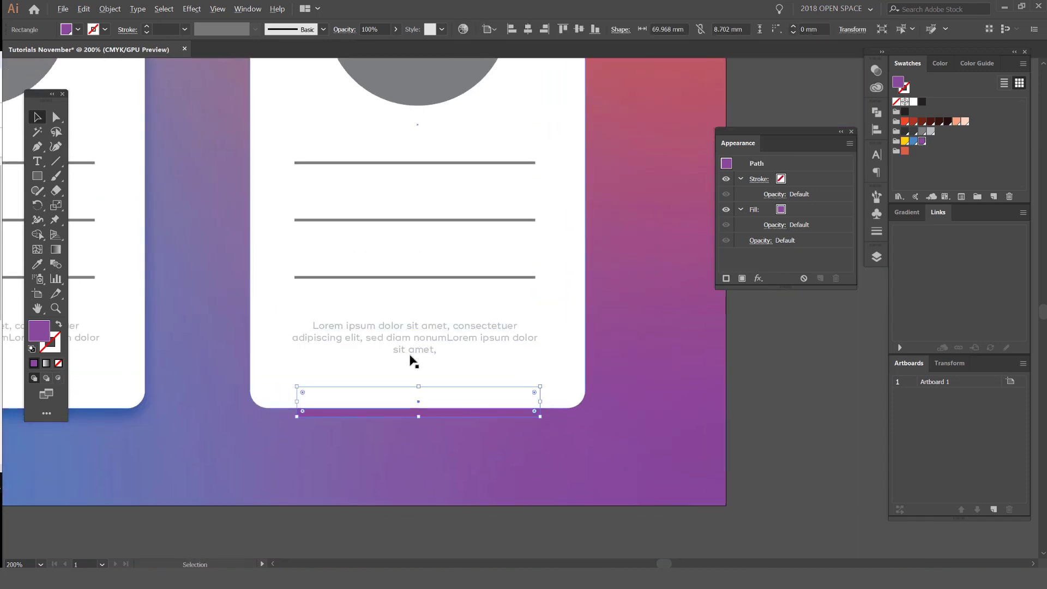
{"action": "scroll", "coordinate": [411, 359], "scroll_direction": "up", "scroll_amount": 1}
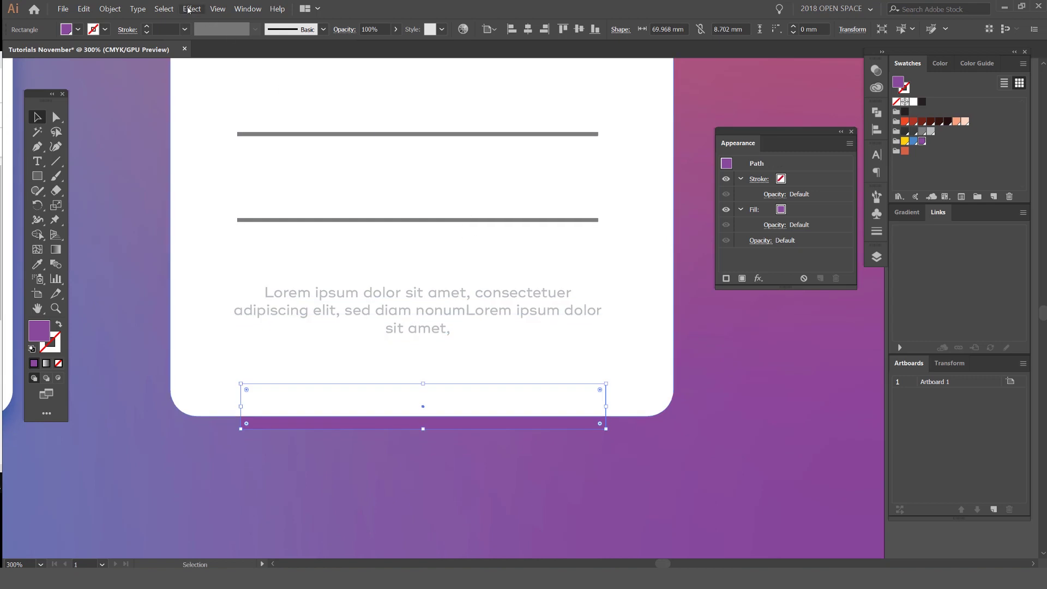
{"action": "left_click", "coordinate": [191, 9]}
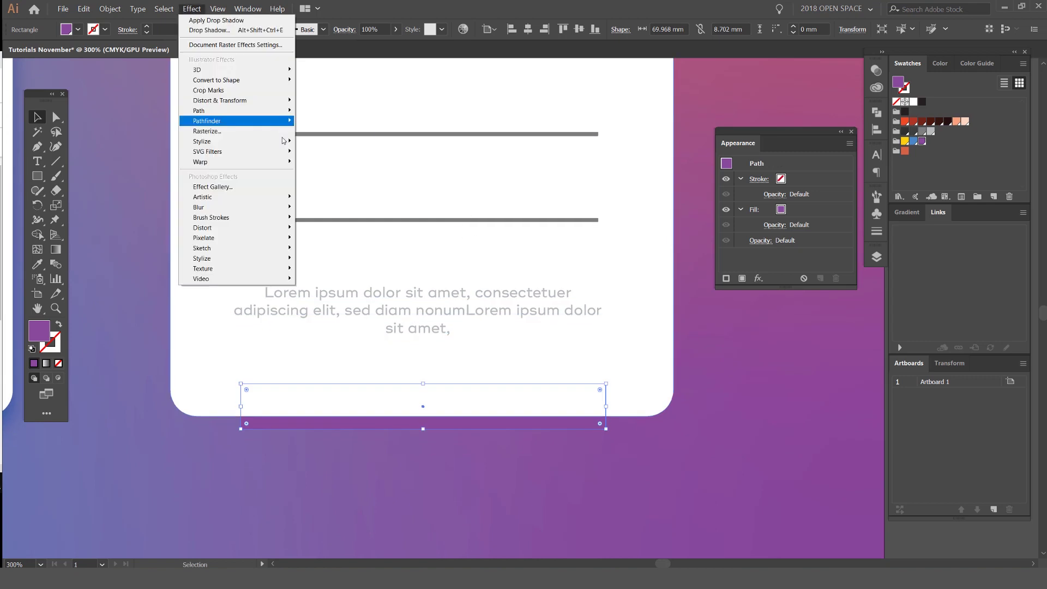
{"action": "left_click_drag", "start_coordinate": [755, 138], "coordinate": [742, 144]}
{"action": "left_click", "coordinate": [745, 285]}
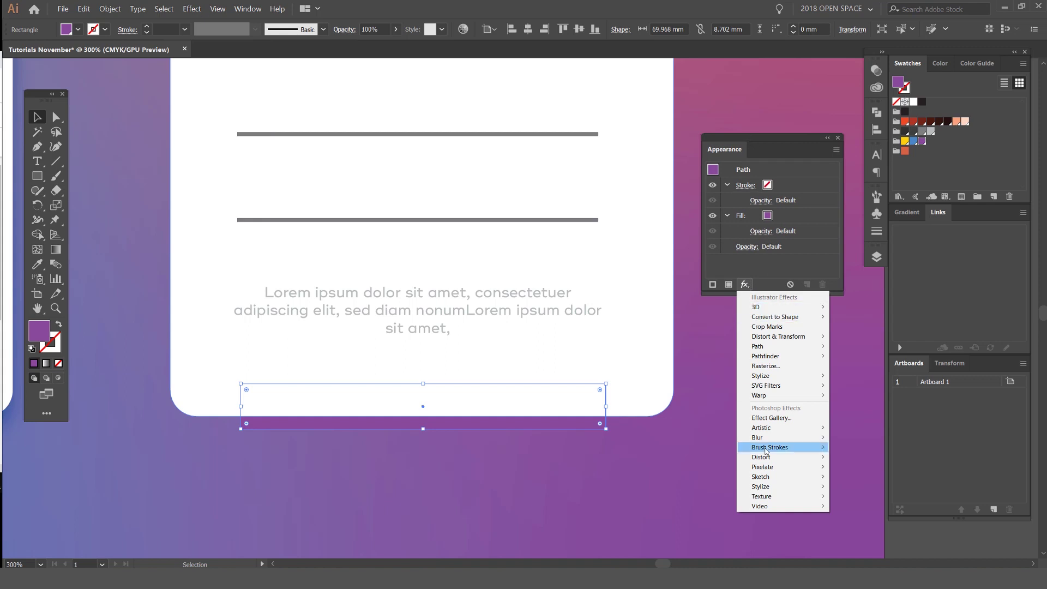
{"action": "mouse_move", "coordinate": [767, 439]}
{"action": "left_click", "coordinate": [850, 437]}
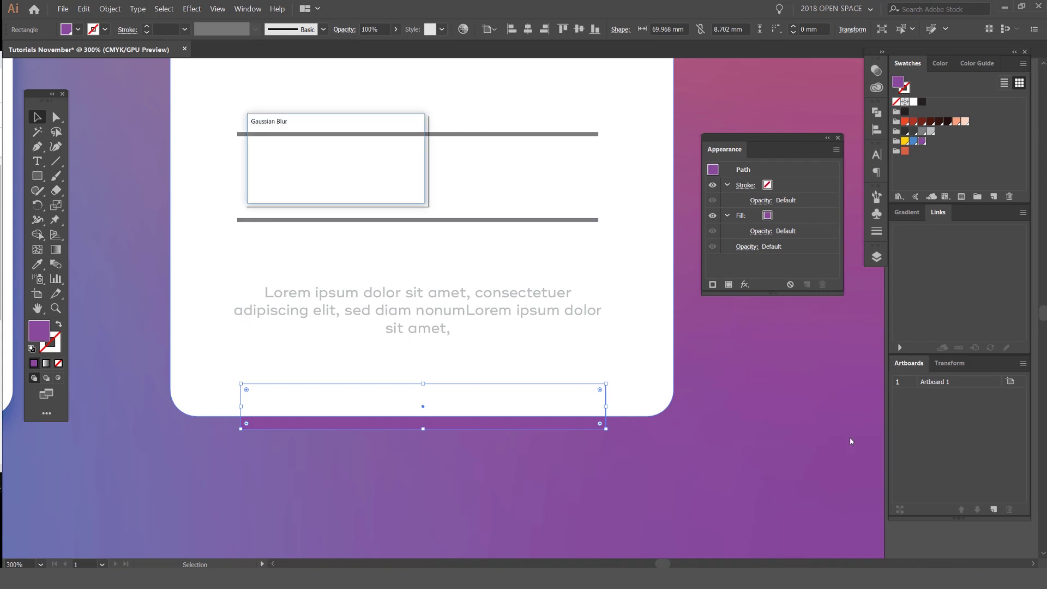
{"action": "left_click", "coordinate": [262, 177]}
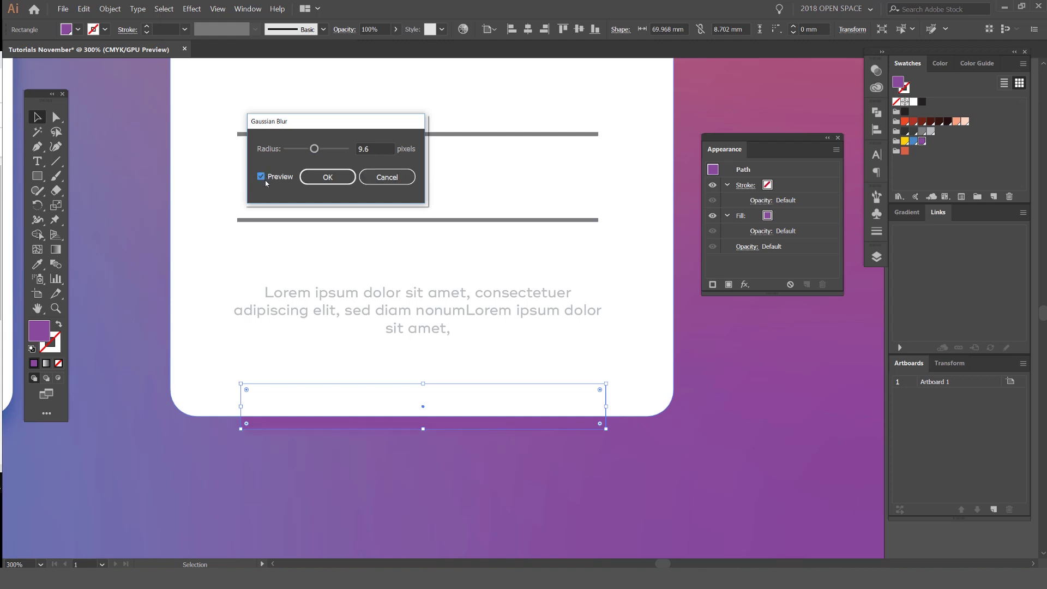
{"action": "mouse_move", "coordinate": [314, 148]}
{"action": "left_mouse_down"}
{"action": "mouse_move", "coordinate": [278, 154]}
{"action": "mouse_move", "coordinate": [352, 154]}
{"action": "mouse_move", "coordinate": [290, 158]}
{"action": "mouse_move", "coordinate": [289, 148]}
{"action": "mouse_move", "coordinate": [321, 149]}
{"action": "left_mouse_up"}
{"action": "left_click", "coordinate": [327, 177]}
{"action": "left_click", "coordinate": [524, 505]}
Step: Set the blending mode of the blurred rectangle behind the second card to Multiply
{"action": "scroll", "coordinate": [286, 477], "scroll_direction": "up", "scroll_amount": 3}
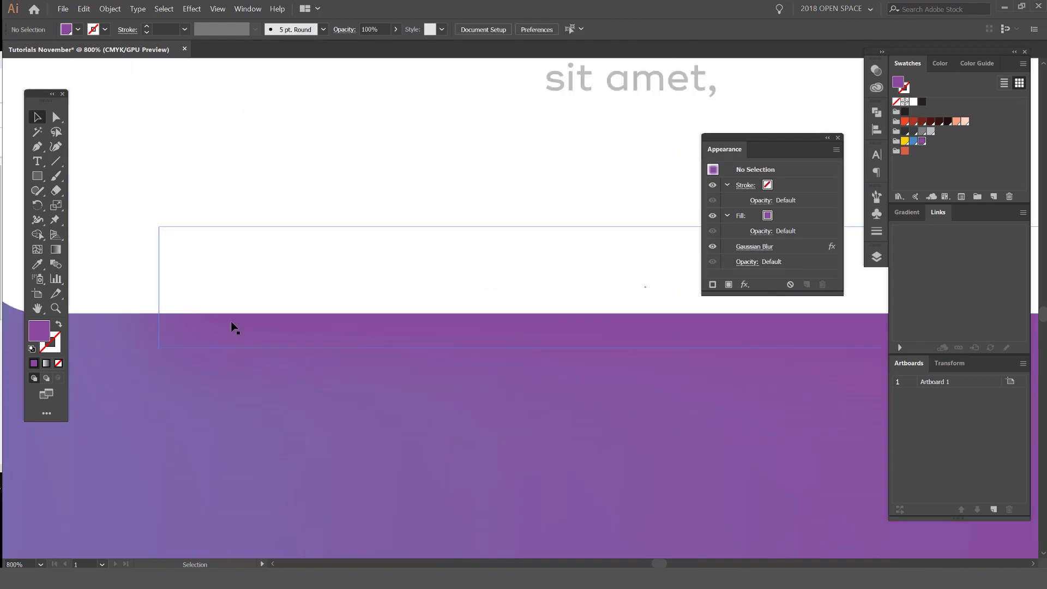
{"action": "scroll", "coordinate": [249, 326], "scroll_direction": "down", "scroll_amount": 1}
{"action": "left_click", "coordinate": [261, 328]}
{"action": "scroll", "coordinate": [571, 262], "scroll_direction": "down", "scroll_amount": 5}
{"action": "left_click", "coordinate": [569, 329]}
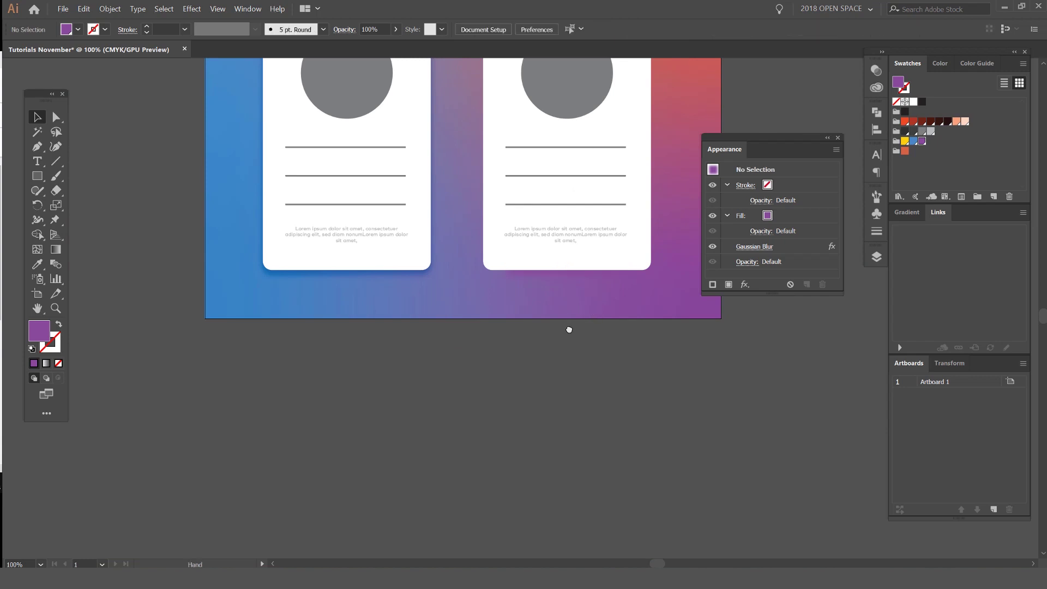
{"action": "scroll", "coordinate": [568, 330], "scroll_direction": "up", "scroll_amount": 3}
{"action": "left_click", "coordinate": [467, 319]}
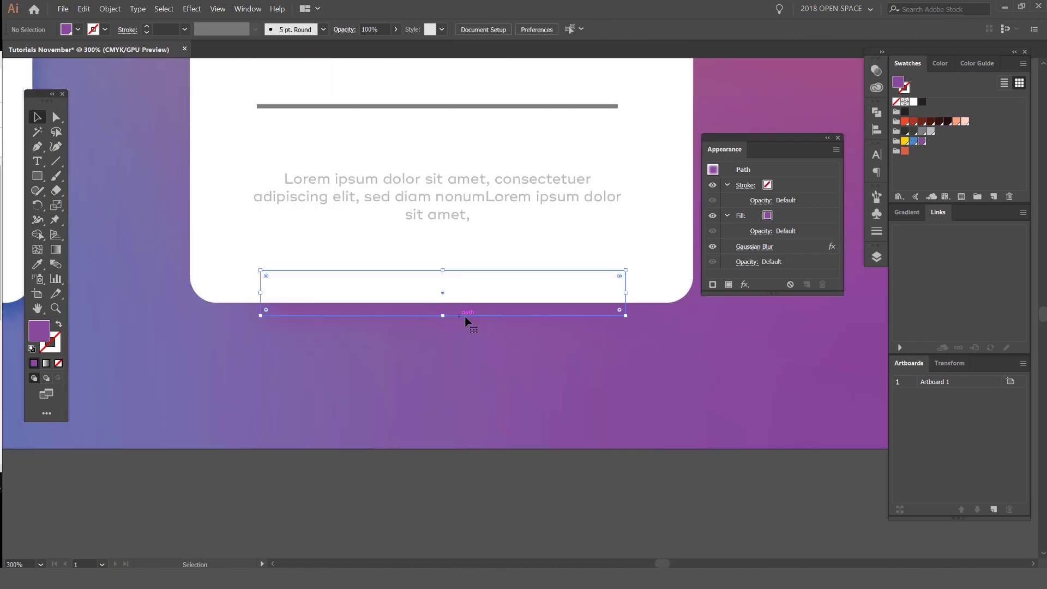
{"action": "left_click", "coordinate": [876, 70]}
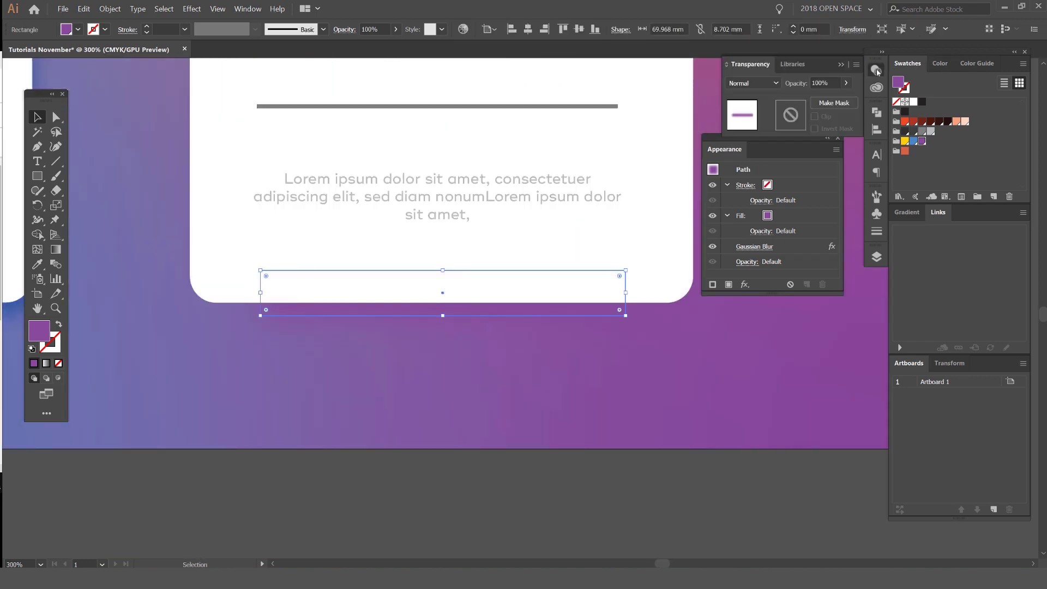
{"action": "left_click", "coordinate": [248, 9]}
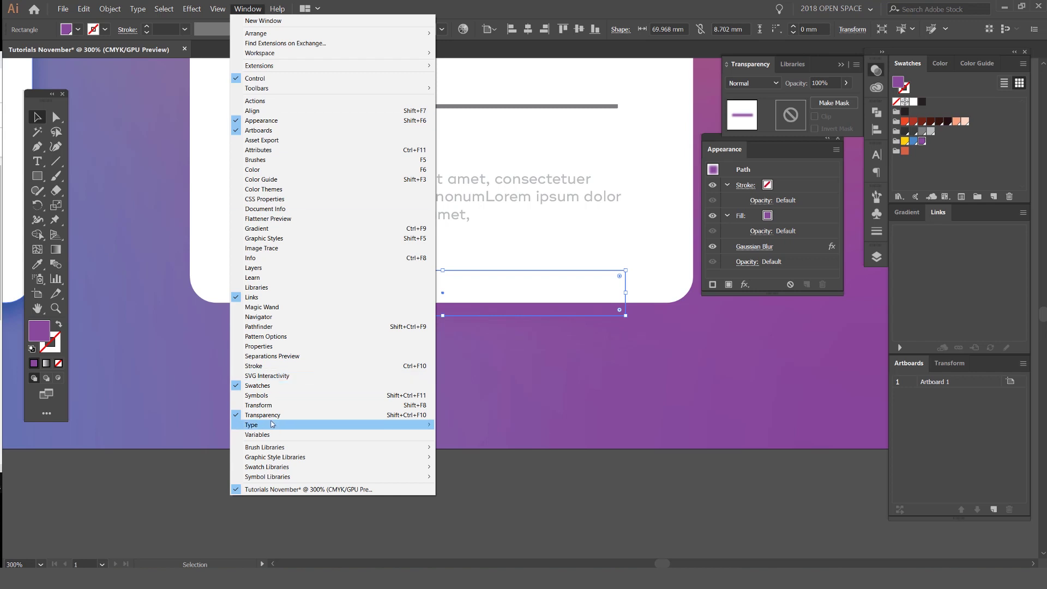
{"action": "left_click", "coordinate": [762, 85]}
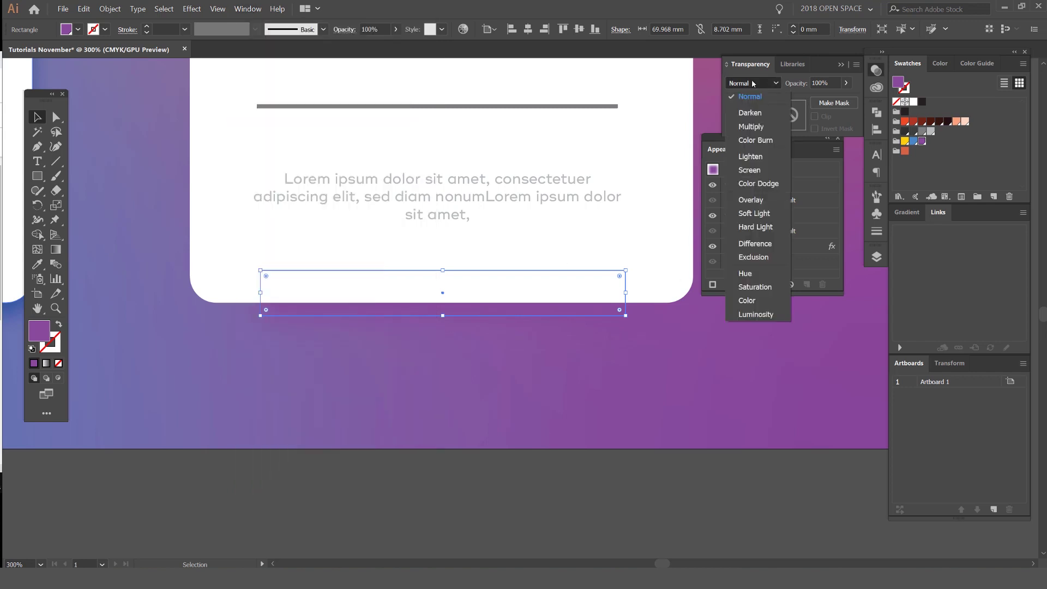
{"action": "left_click", "coordinate": [755, 125]}
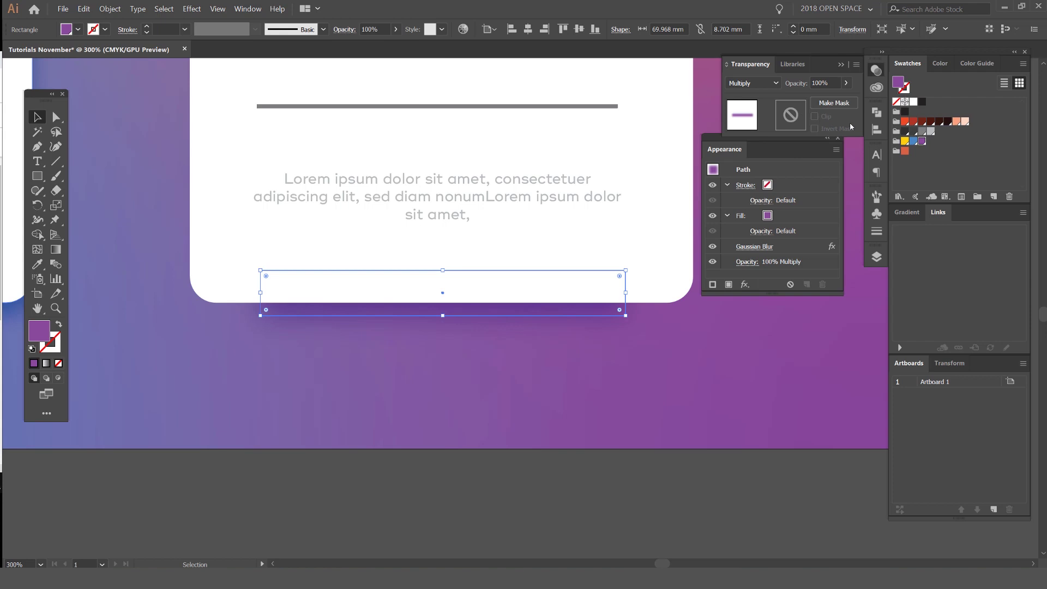
Step: Collapse the transparency settings, dock the Appearance panel with Gradient and Links, and deselect the rectangle
{"action": "left_click", "coordinate": [875, 71]}
{"action": "left_click_drag", "start_coordinate": [783, 140], "coordinate": [899, 214]}
{"action": "left_click", "coordinate": [755, 200]}
Step: Compare the shadows beneath the two cards, both close up and across the whole artboard
{"action": "scroll", "coordinate": [754, 200], "scroll_direction": "down", "scroll_amount": 3}
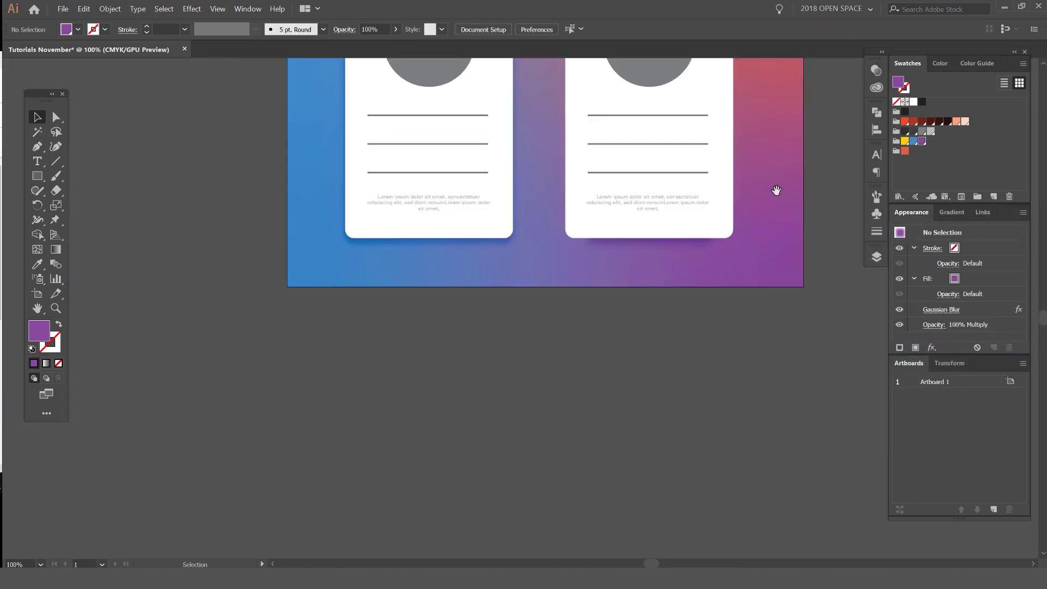
{"action": "left_click_drag", "start_coordinate": [775, 190], "coordinate": [649, 322]}
{"action": "scroll", "coordinate": [649, 322], "scroll_direction": "down", "scroll_amount": 2}
{"action": "scroll", "coordinate": [650, 322], "scroll_direction": "up", "scroll_amount": 2}
{"action": "scroll", "coordinate": [532, 371], "scroll_direction": "up", "scroll_amount": 2}
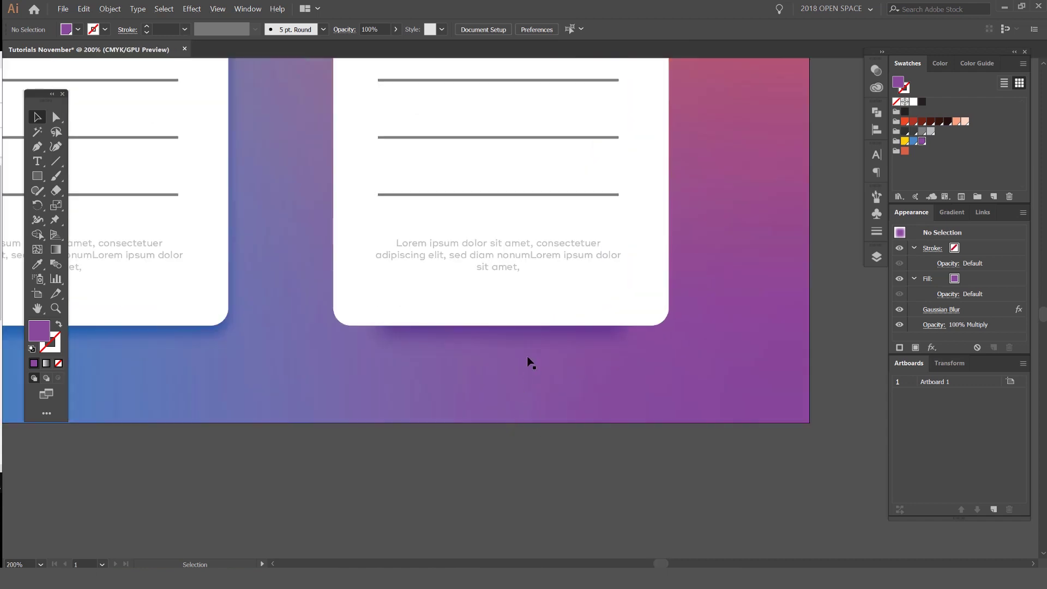
{"action": "left_click", "coordinate": [567, 330]}
{"action": "left_click", "coordinate": [614, 376]}
{"action": "scroll", "coordinate": [638, 341], "scroll_direction": "down", "scroll_amount": 3}
{"action": "scroll", "coordinate": [678, 306], "scroll_direction": "up", "scroll_amount": 1}
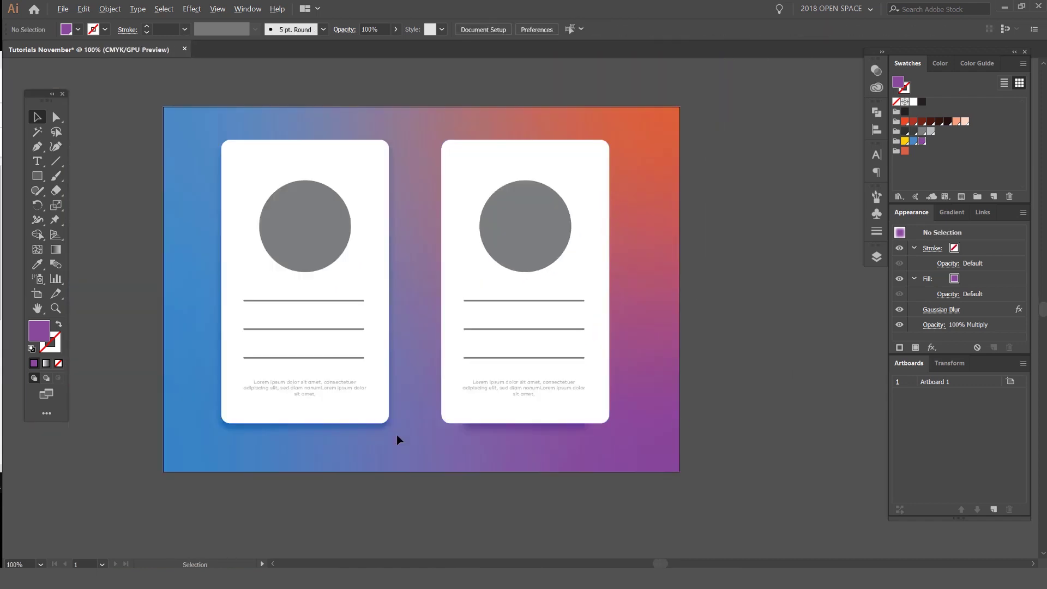
{"action": "scroll", "coordinate": [396, 436], "scroll_direction": "up", "scroll_amount": 2}
{"action": "scroll", "coordinate": [518, 421], "scroll_direction": "up", "scroll_amount": 4}
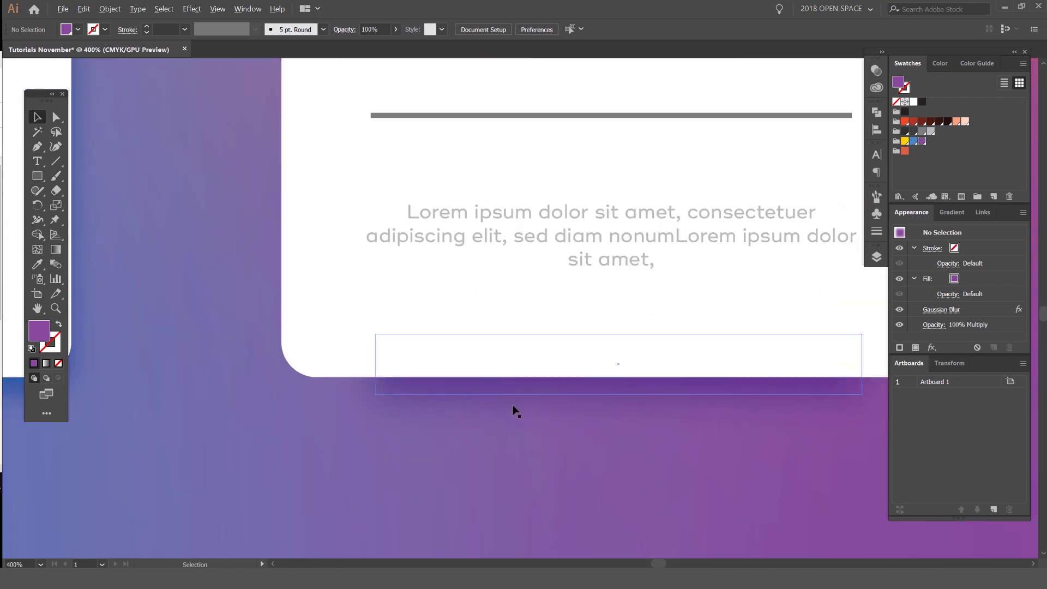
{"action": "scroll", "coordinate": [304, 397], "scroll_direction": "down", "scroll_amount": 2}
{"action": "scroll", "coordinate": [369, 355], "scroll_direction": "down", "scroll_amount": 2}
{"action": "scroll", "coordinate": [395, 367], "scroll_direction": "up", "scroll_amount": 1}
{"action": "scroll", "coordinate": [430, 260], "scroll_direction": "down", "scroll_amount": 3}
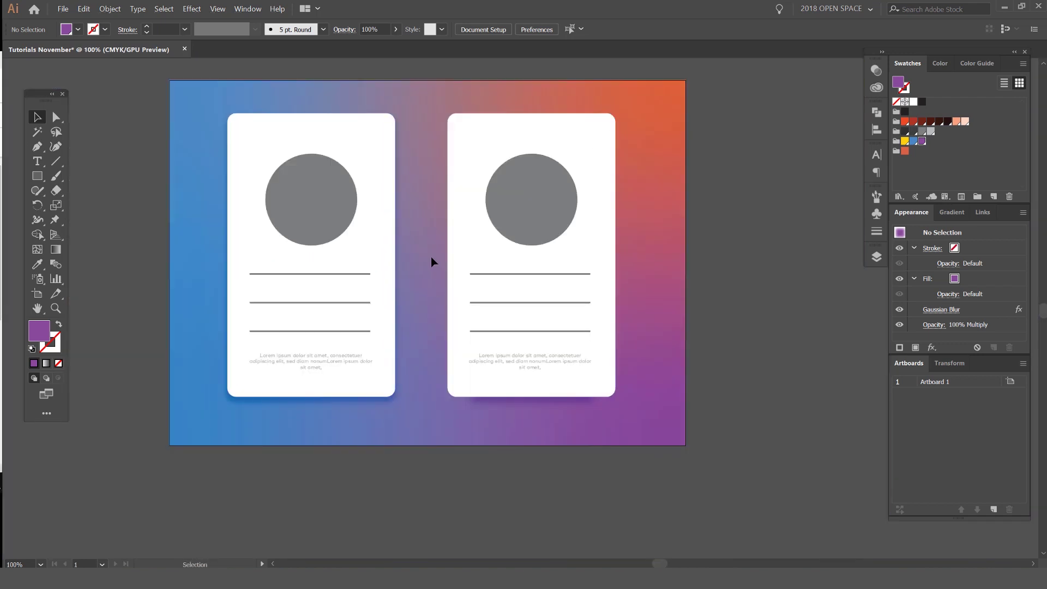
{"action": "scroll", "coordinate": [439, 136], "scroll_direction": "down", "scroll_amount": 1}
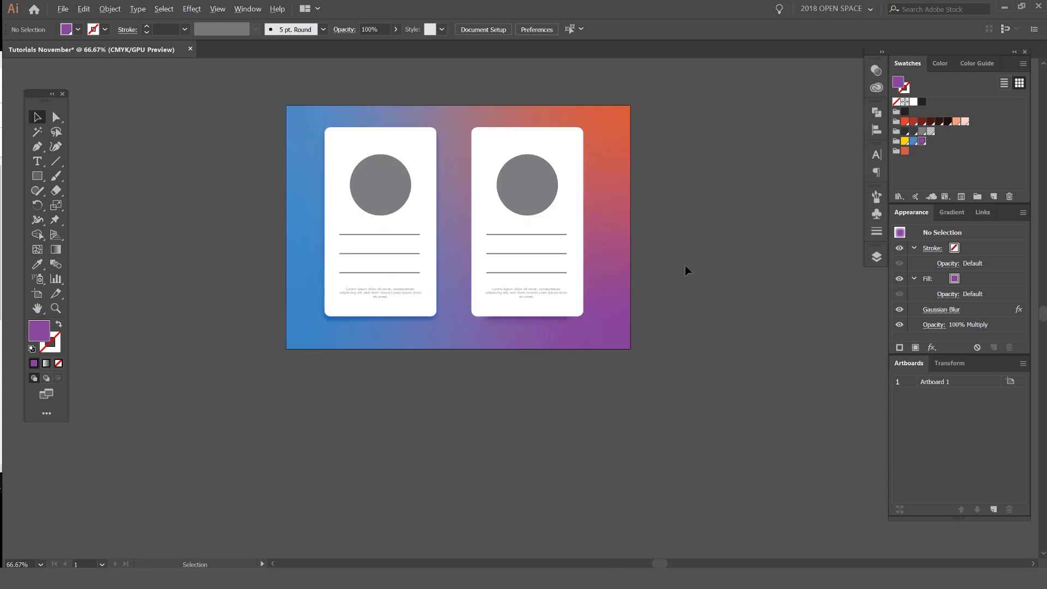
{"action": "scroll", "coordinate": [602, 291], "scroll_direction": "up", "scroll_amount": 2}
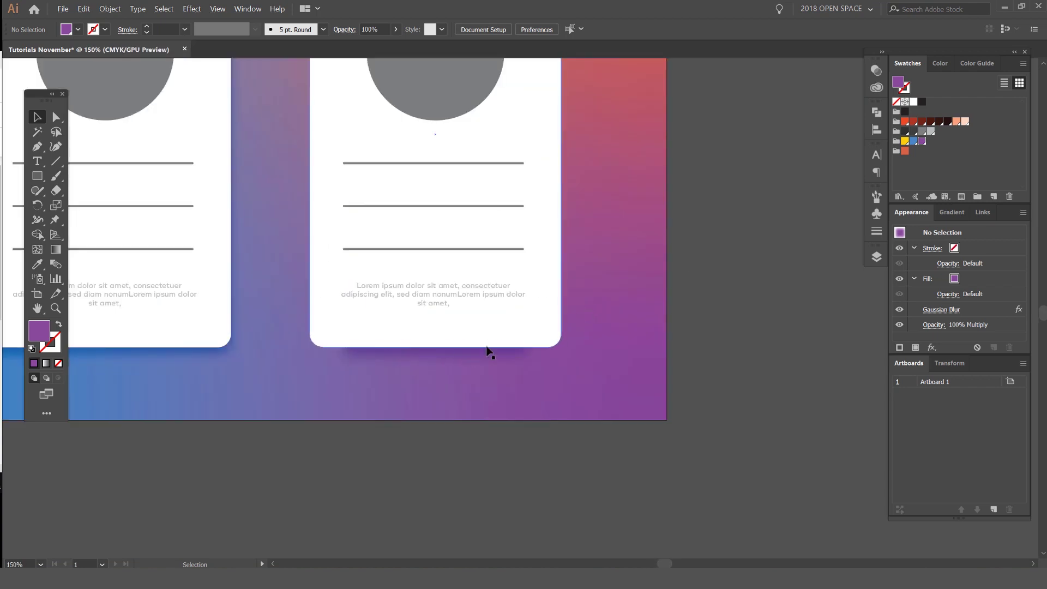
{"action": "scroll", "coordinate": [361, 366], "scroll_direction": "down", "scroll_amount": 2}
{"action": "left_click_drag", "start_coordinate": [360, 366], "coordinate": [474, 381]}
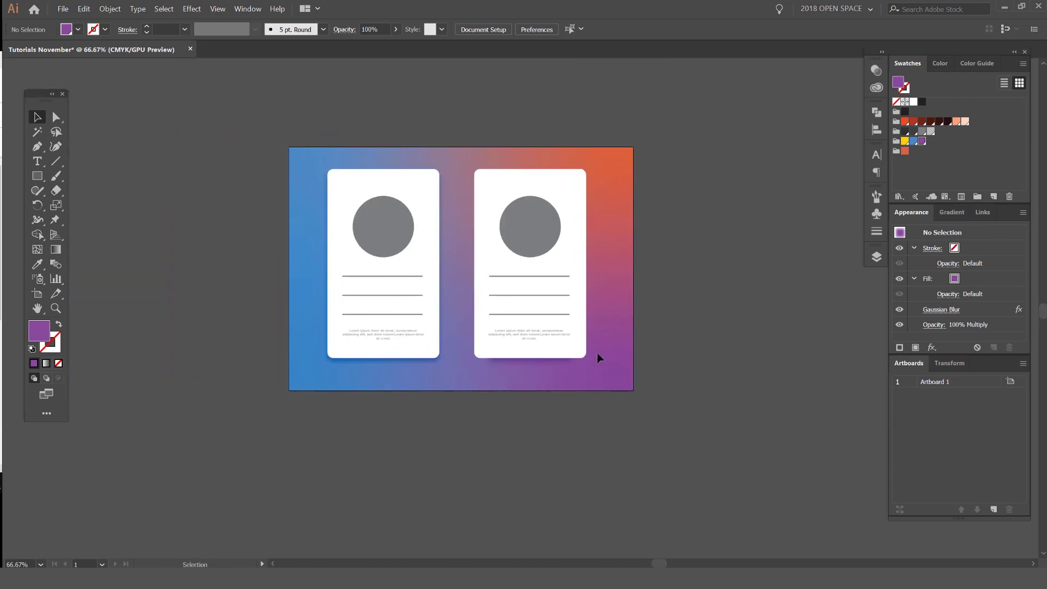
{"action": "scroll", "coordinate": [460, 193], "scroll_direction": "up", "scroll_amount": 1}
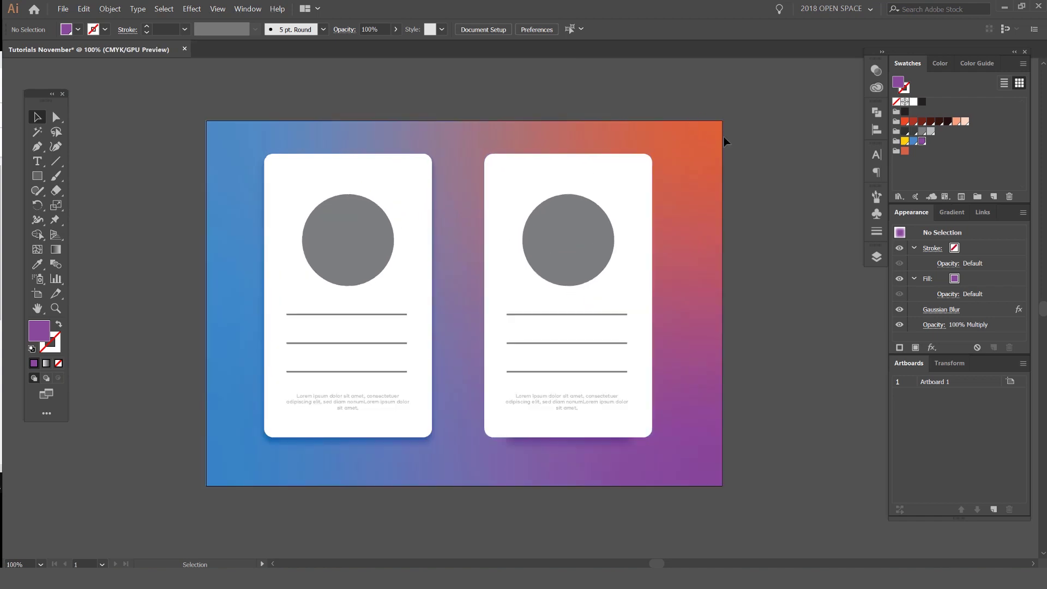
Step: Try filling the background rectangle with the light gray swatch and check both card shadows against it
{"action": "key", "text": "a"}
{"action": "left_click", "coordinate": [921, 131]}
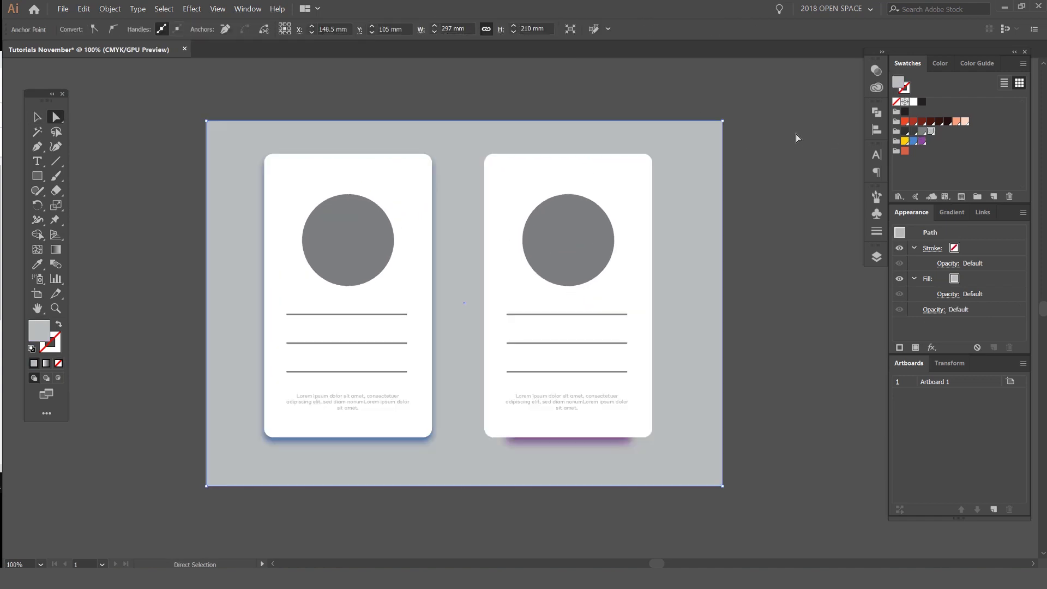
{"action": "scroll", "coordinate": [794, 360], "scroll_direction": "down", "scroll_amount": 1}
{"action": "left_click_drag", "start_coordinate": [784, 361], "coordinate": [740, 317]}
{"action": "scroll", "coordinate": [532, 397], "scroll_direction": "up", "scroll_amount": 2}
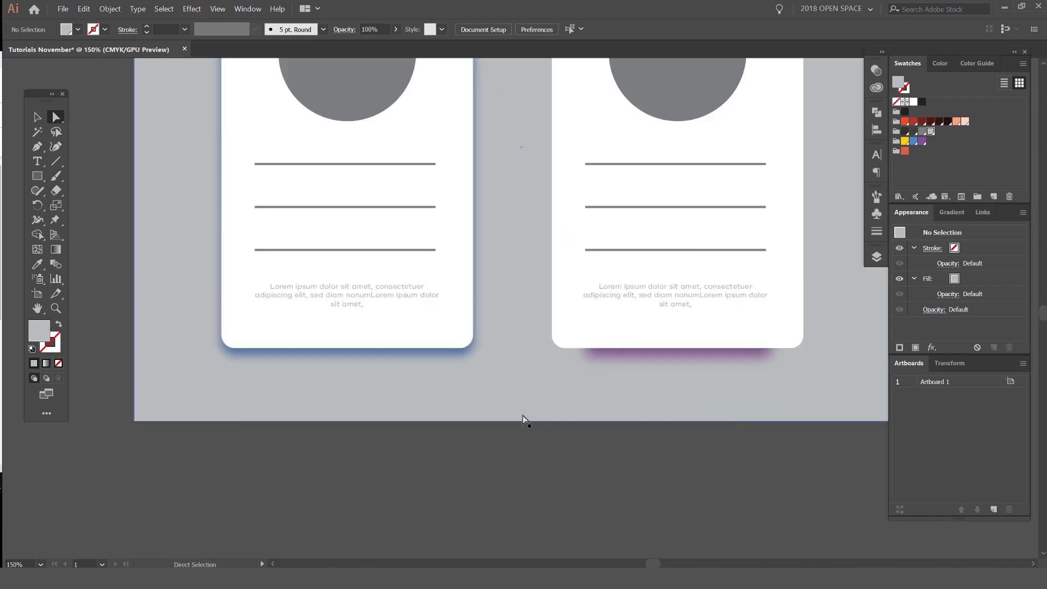
{"action": "left_click_drag", "start_coordinate": [571, 367], "coordinate": [533, 467]}
{"action": "scroll", "coordinate": [770, 416], "scroll_direction": "down", "scroll_amount": 1}
{"action": "left_click_drag", "start_coordinate": [769, 416], "coordinate": [713, 398]}
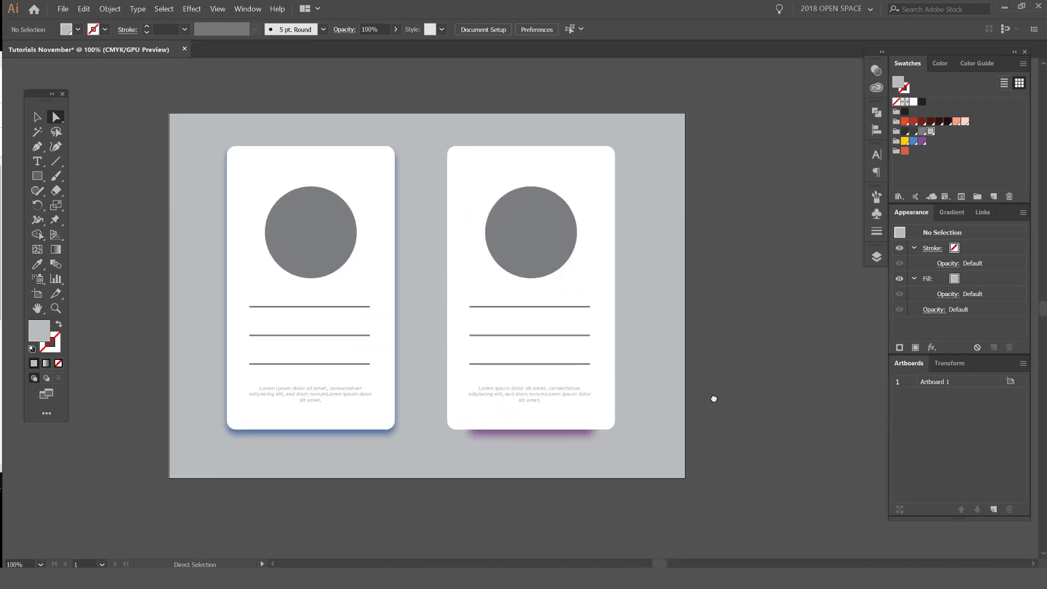
Step: Fill the background rectangle with the purple swatch and deselect it
{"action": "left_click", "coordinate": [672, 302]}
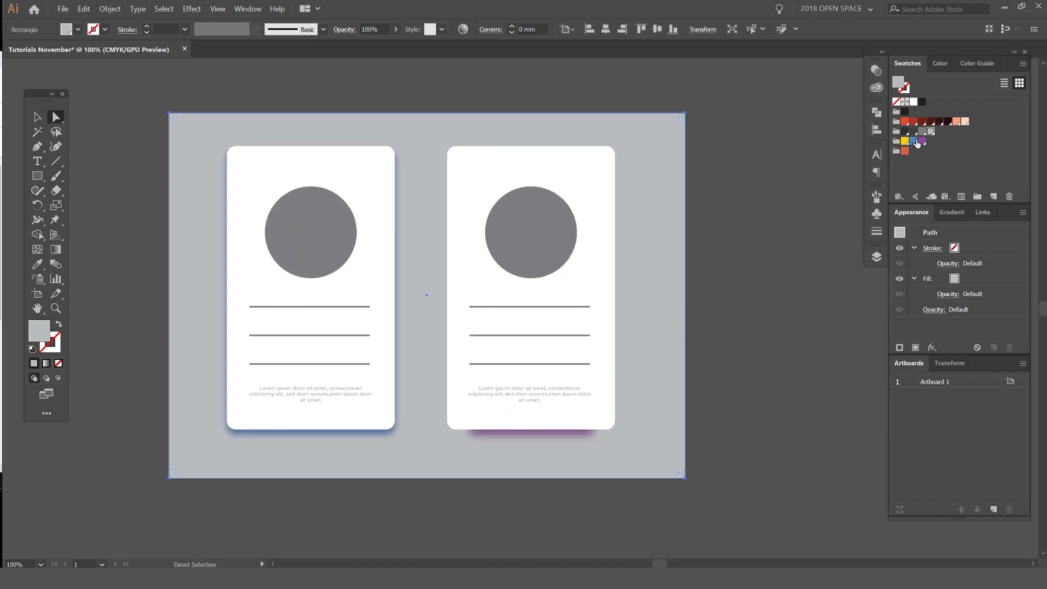
{"action": "left_click", "coordinate": [921, 141]}
{"action": "left_click", "coordinate": [810, 158]}
Step: Move the blurred rectangle slightly straight down from the second card's lower edge and deselect it
{"action": "left_click", "coordinate": [595, 434]}
{"action": "scroll", "coordinate": [535, 438], "scroll_direction": "up", "scroll_amount": 2}
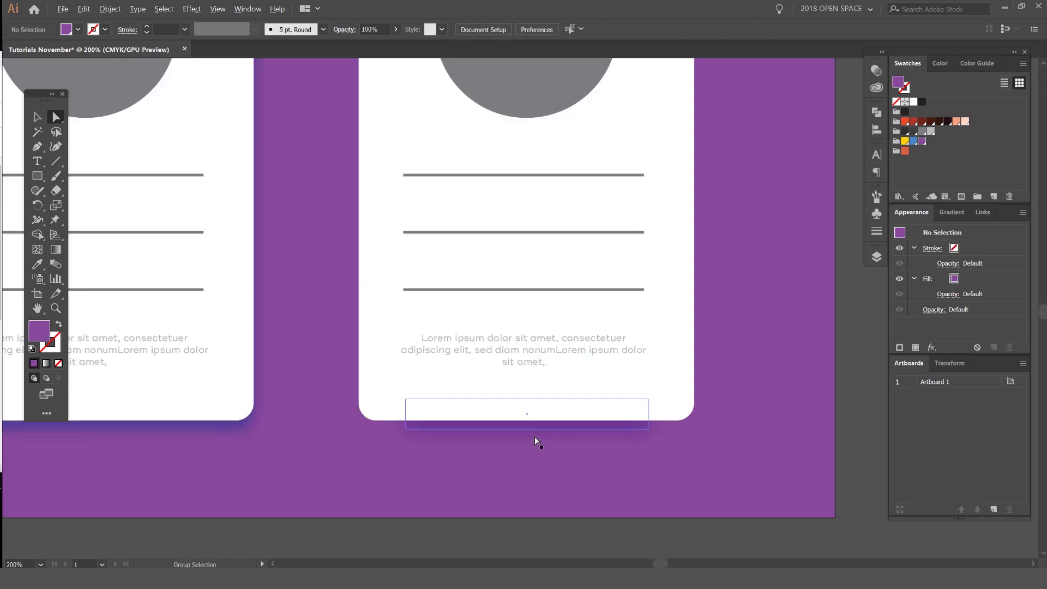
{"action": "left_click", "coordinate": [600, 419]}
{"action": "scroll", "coordinate": [603, 420], "scroll_direction": "up", "scroll_amount": 3}
{"action": "key", "text": "v"}
{"action": "scroll", "coordinate": [466, 421], "scroll_direction": "down", "scroll_amount": 2}
{"action": "scroll", "coordinate": [467, 429], "scroll_direction": "down", "scroll_amount": 1}
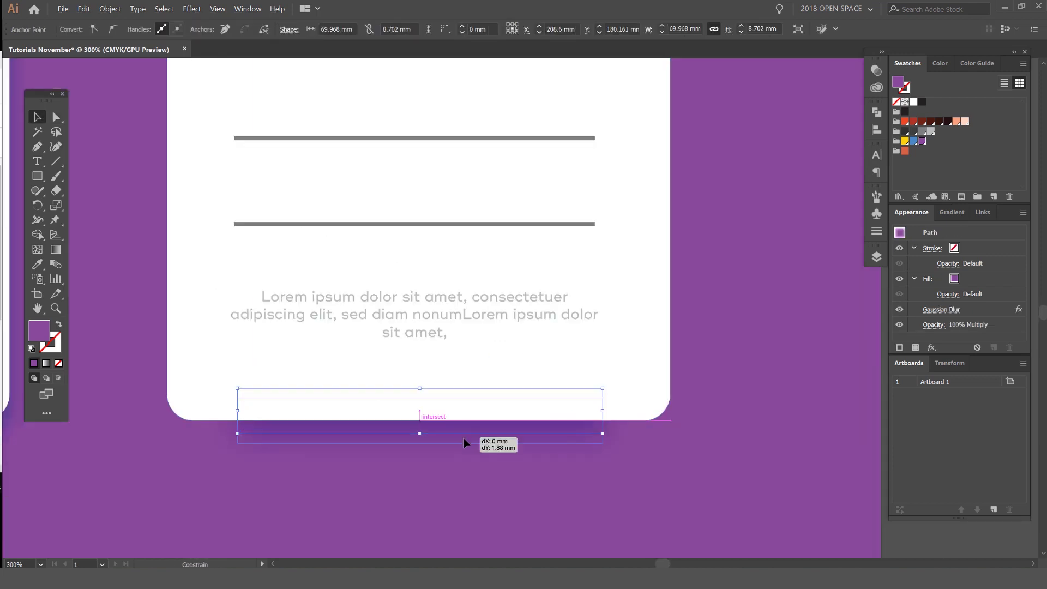
{"action": "scroll", "coordinate": [669, 413], "scroll_direction": "down", "scroll_amount": 1}
{"action": "key", "text": "ctrl+shift+a"}
{"action": "scroll", "coordinate": [669, 414], "scroll_direction": "down", "scroll_amount": 2}
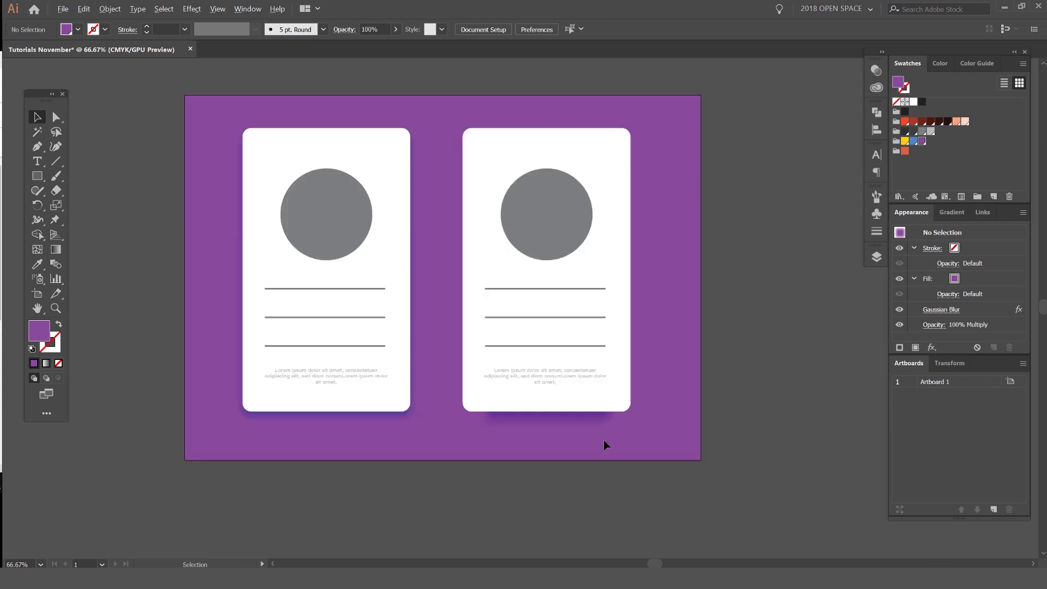
Step: Widen the blurred rectangle evenly on both sides, centered under the second card, deselect it and check the shadow on the whole artboard
{"action": "left_click", "coordinate": [603, 440]}
{"action": "scroll", "coordinate": [603, 440], "scroll_direction": "up", "scroll_amount": 2}
{"action": "scroll", "coordinate": [609, 398], "scroll_direction": "up", "scroll_amount": 1}
{"action": "left_click_drag", "start_coordinate": [612, 369], "coordinate": [638, 370]}
{"action": "key", "text": "ctrl+shift+a"}
{"action": "scroll", "coordinate": [551, 407], "scroll_direction": "up", "scroll_amount": 2}
{"action": "scroll", "coordinate": [544, 394], "scroll_direction": "down", "scroll_amount": 6}
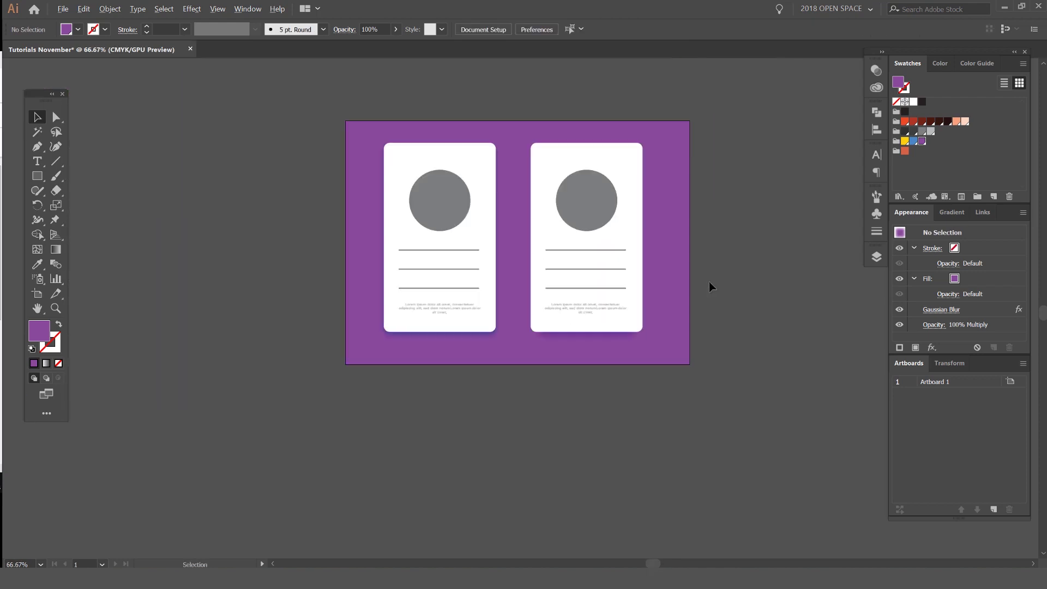
{"action": "left_click_drag", "start_coordinate": [709, 281], "coordinate": [663, 334]}
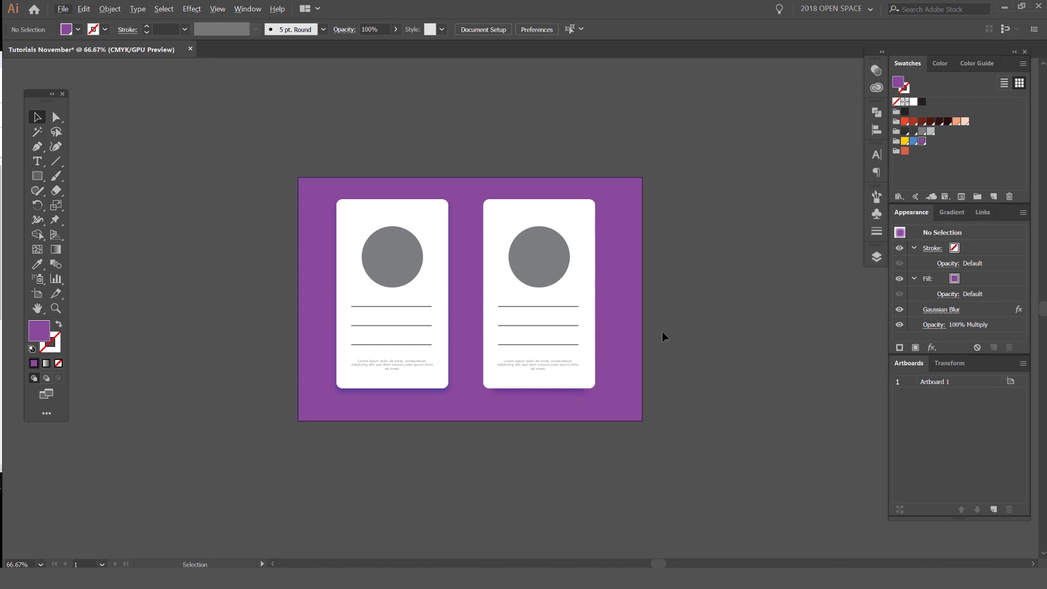
{"action": "scroll", "coordinate": [662, 331], "scroll_direction": "up", "scroll_amount": 1}
{"action": "left_click_drag", "start_coordinate": [662, 331], "coordinate": [682, 333]}
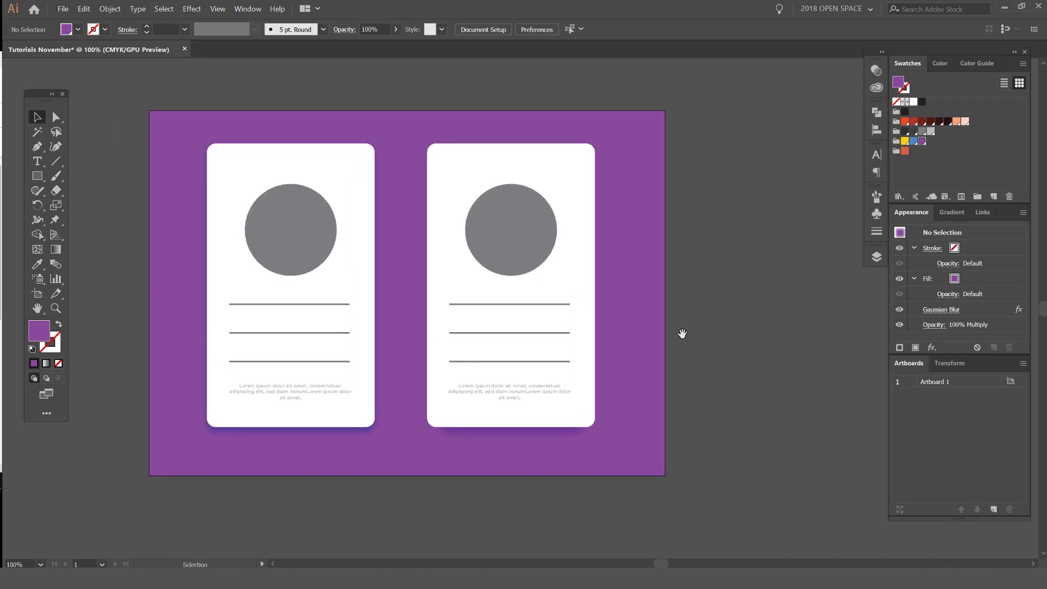